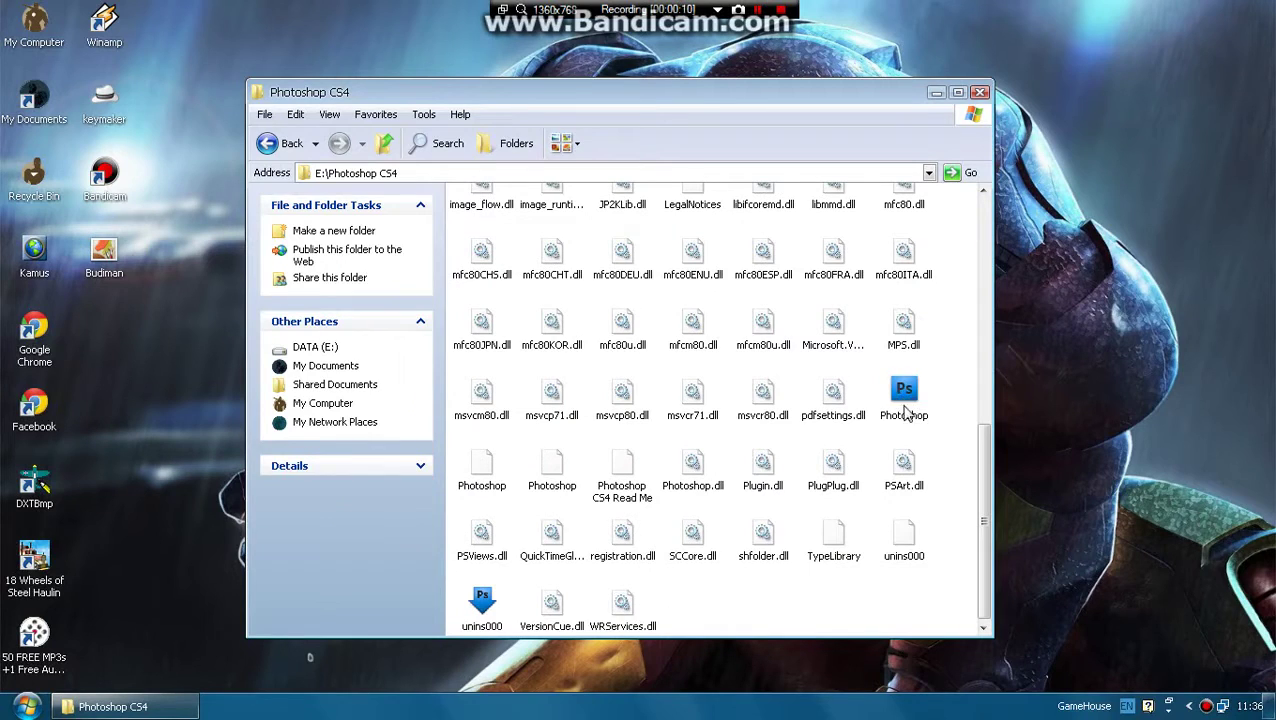
Launch Photoshop CS4, open the Budiman bitmap from the Desktop, and turn it greyscale with a Gradient Map adjustment
double_click(905, 400)
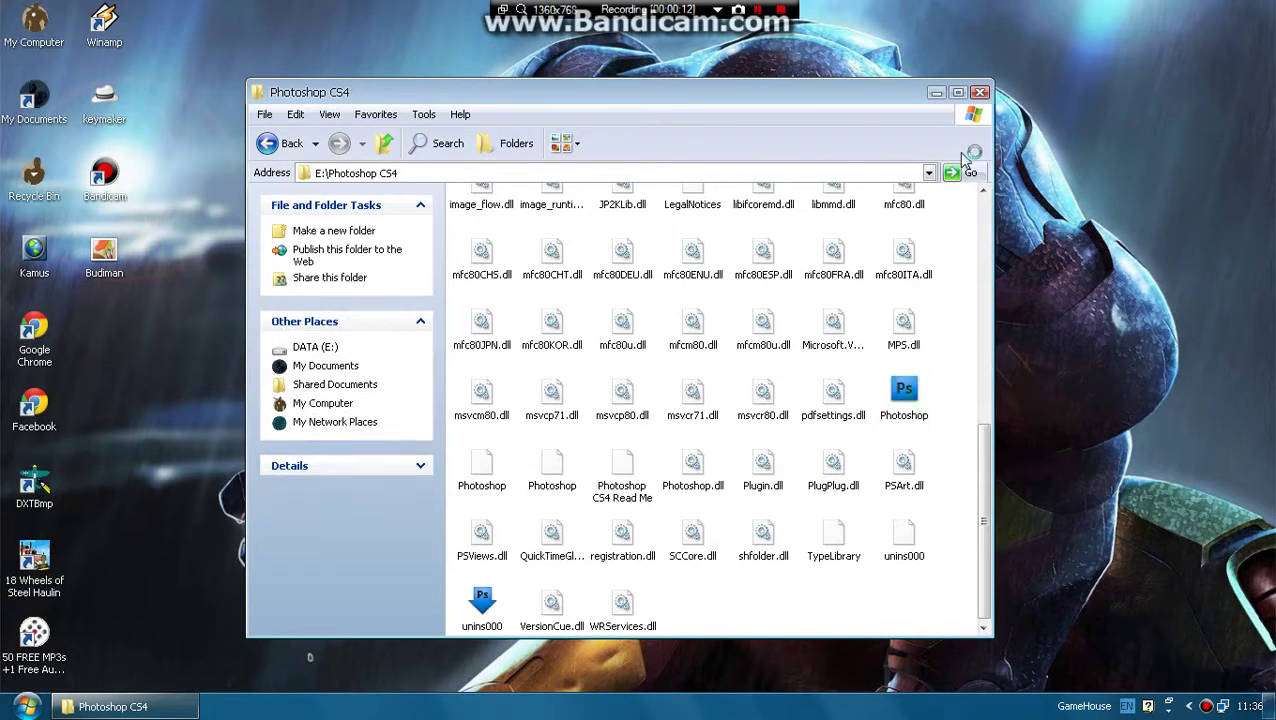
left_click(937, 93)
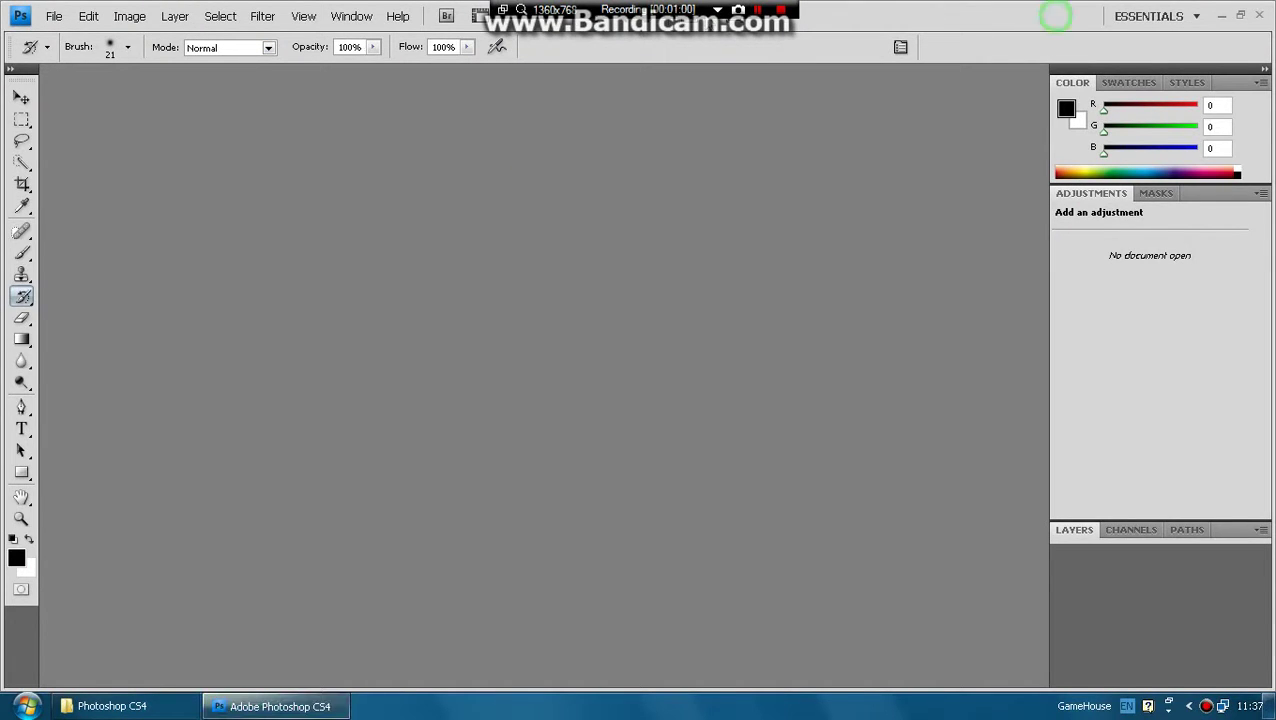
left_click(55, 17)
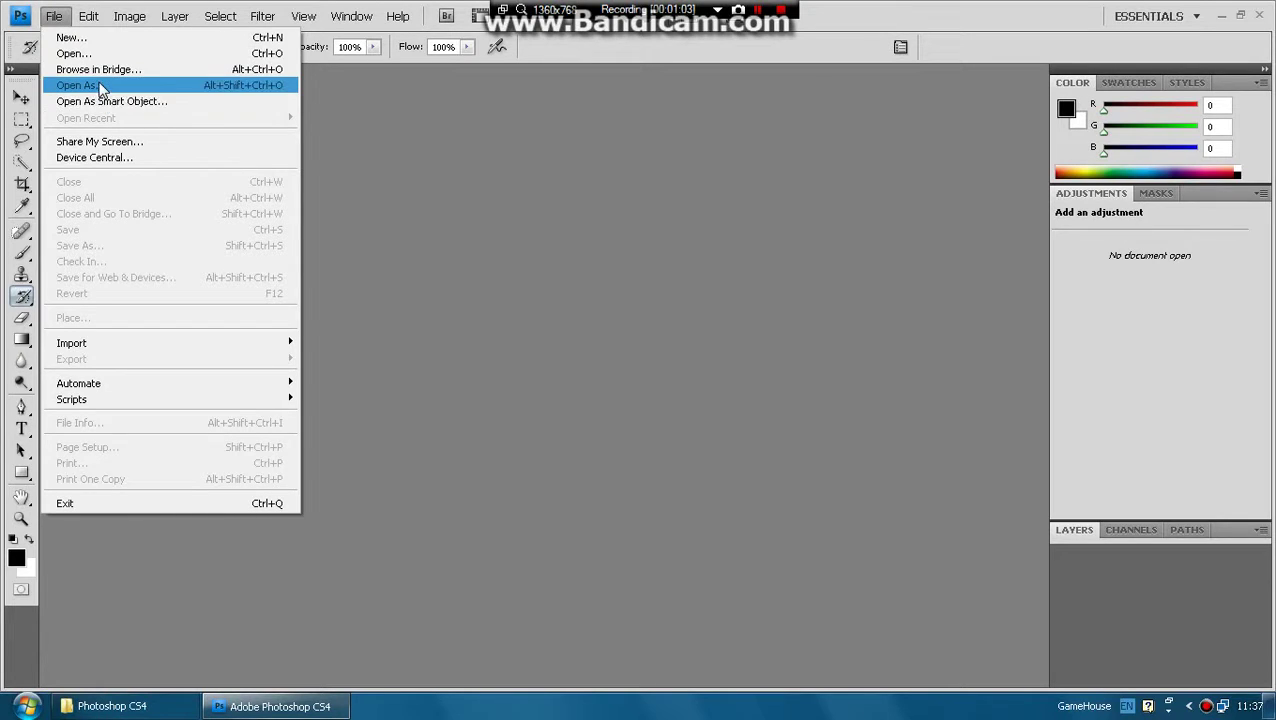
left_click(78, 54)
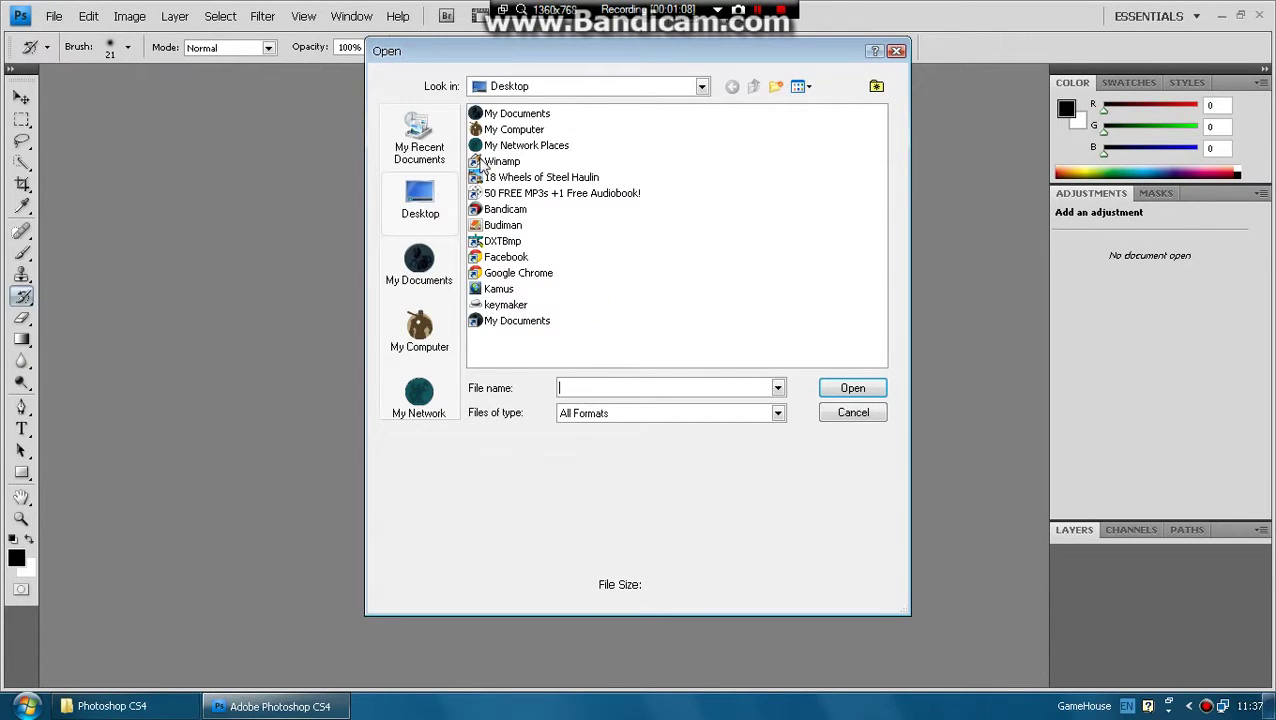
left_click(500, 226)
left_click(848, 390)
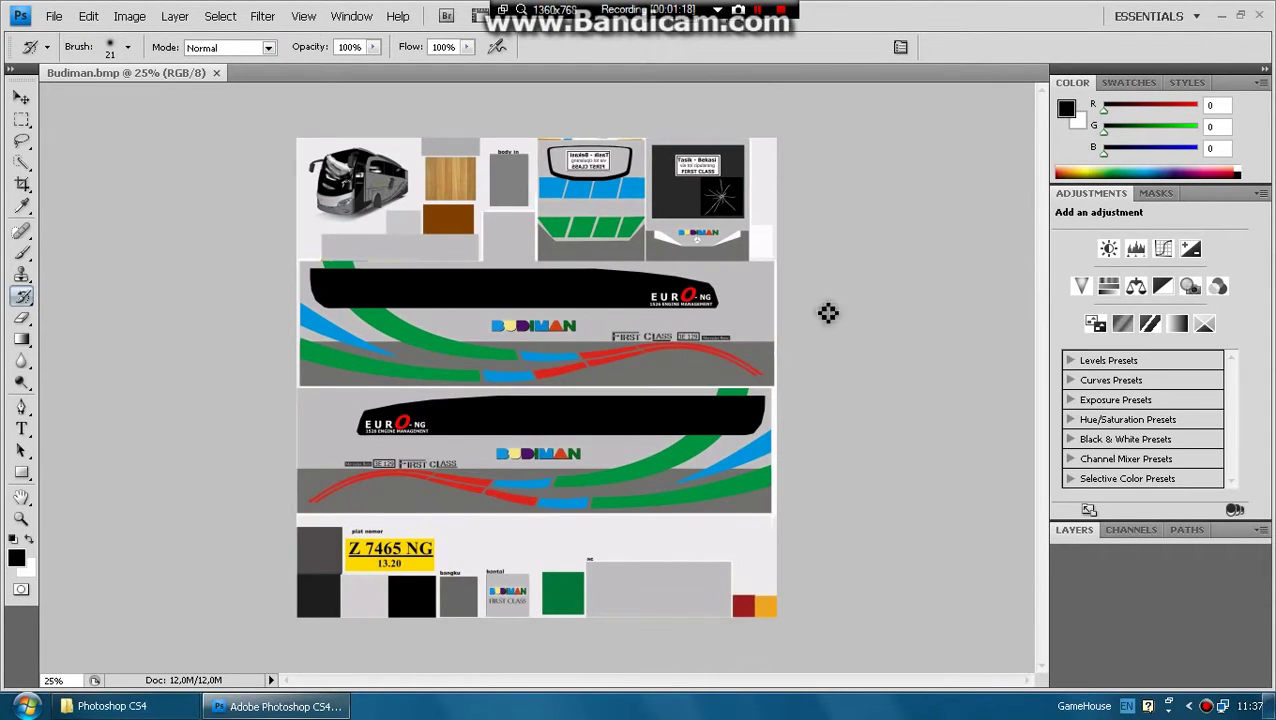
left_click(1179, 328)
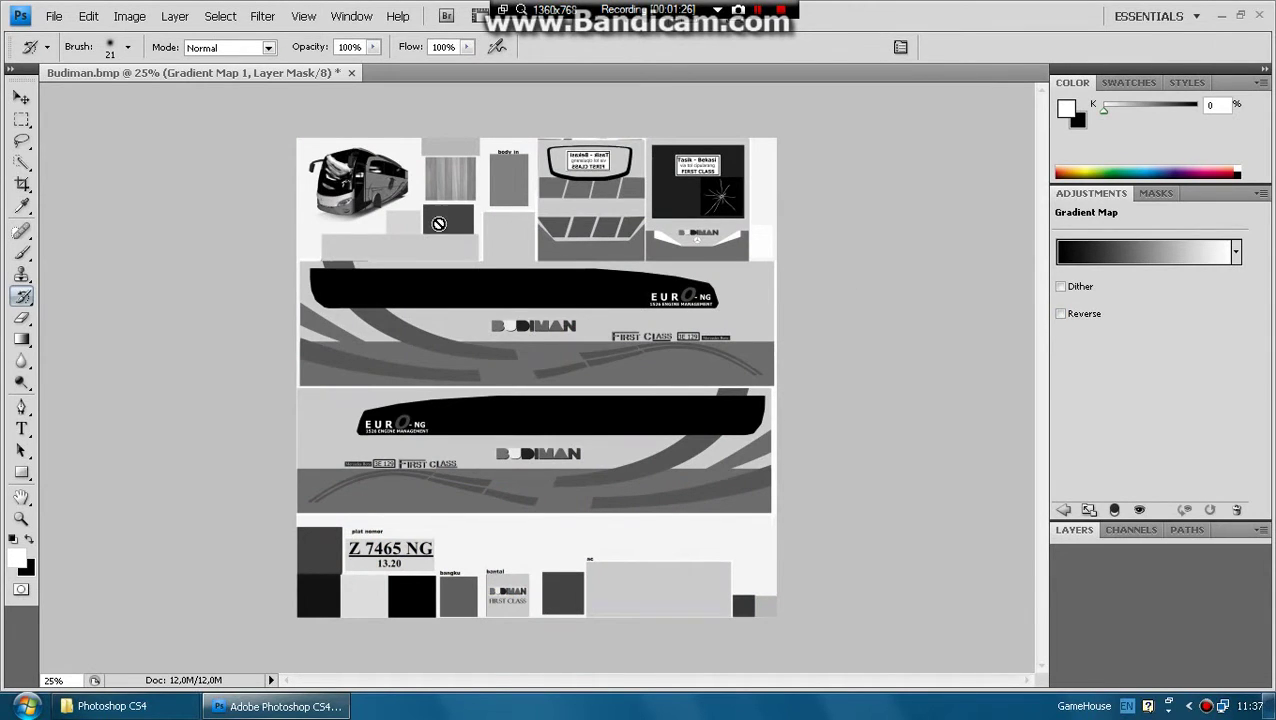
Save the greyscale image to the Desktop as Alpha Channel in BMP format, using Windows file format and 24-bit depth
left_click(53, 17)
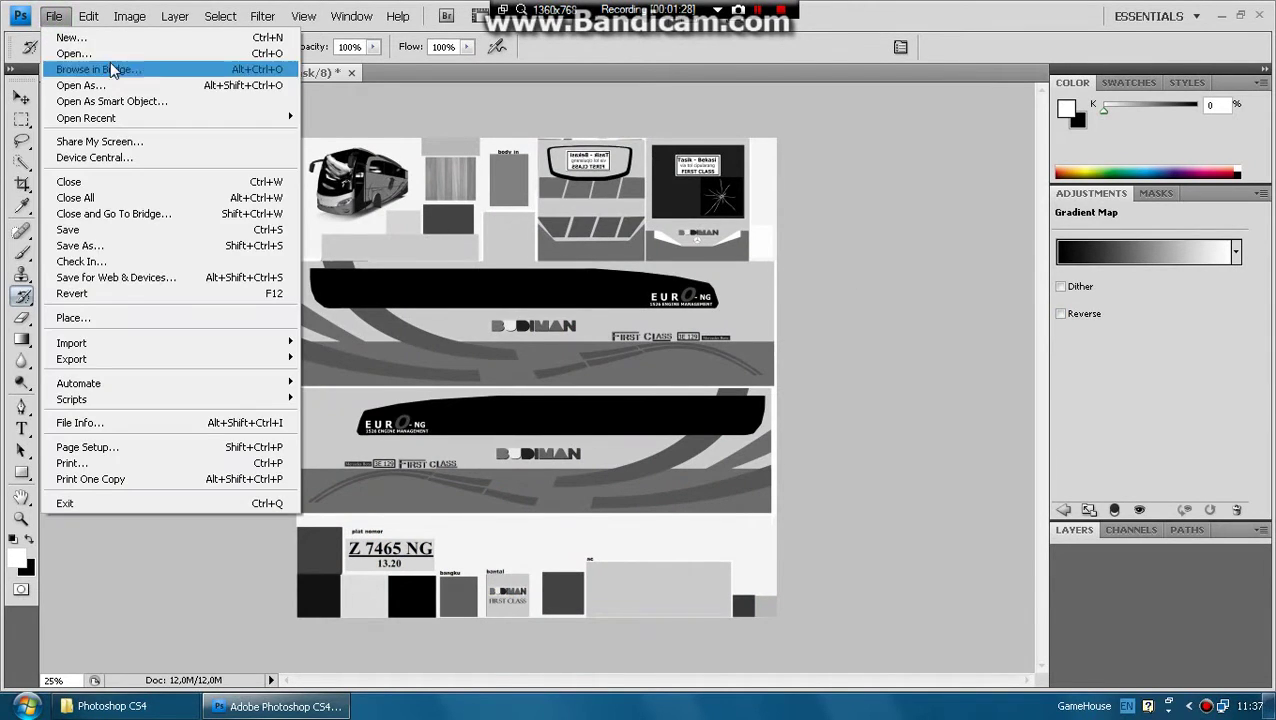
left_click(172, 246)
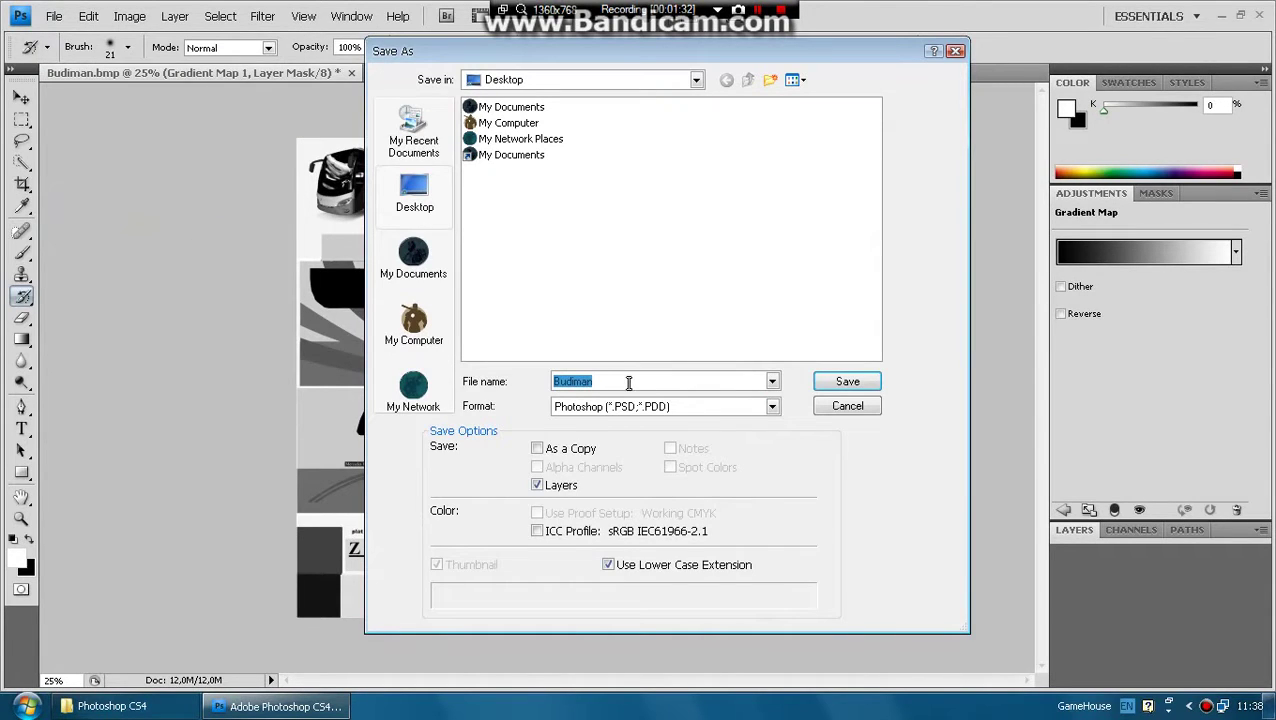
type("Alpha Channel")
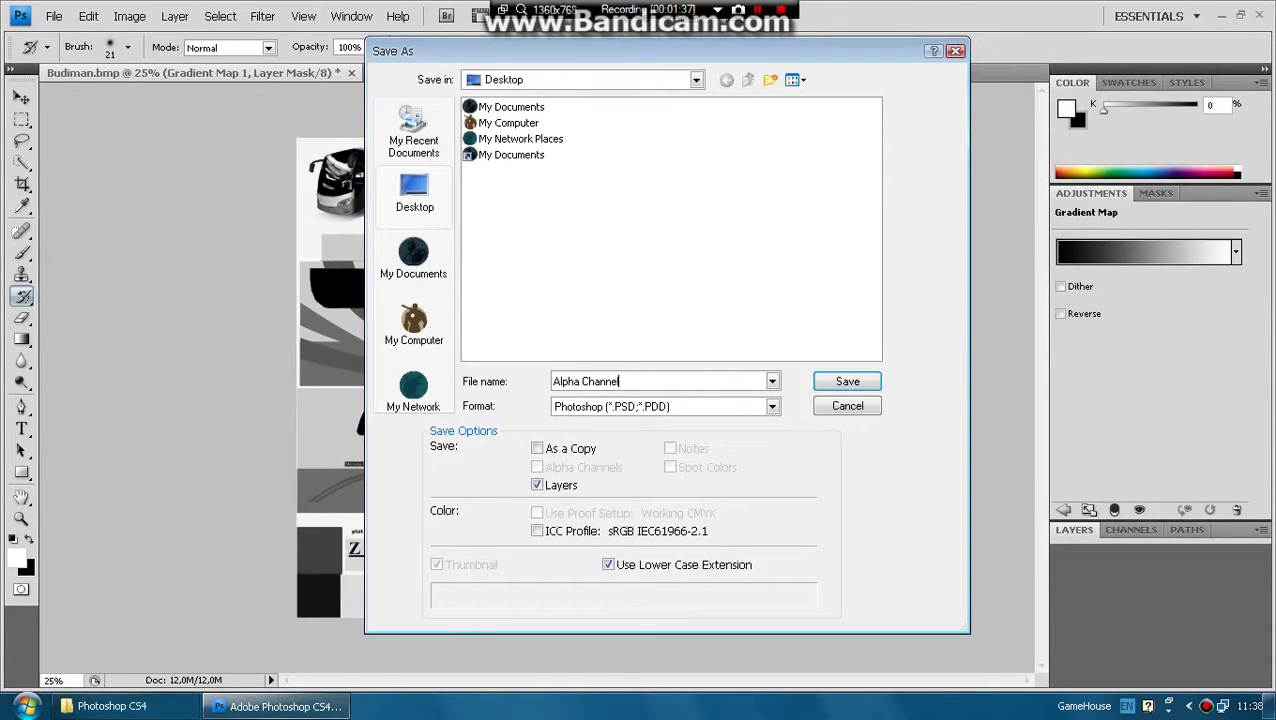
left_click(663, 406)
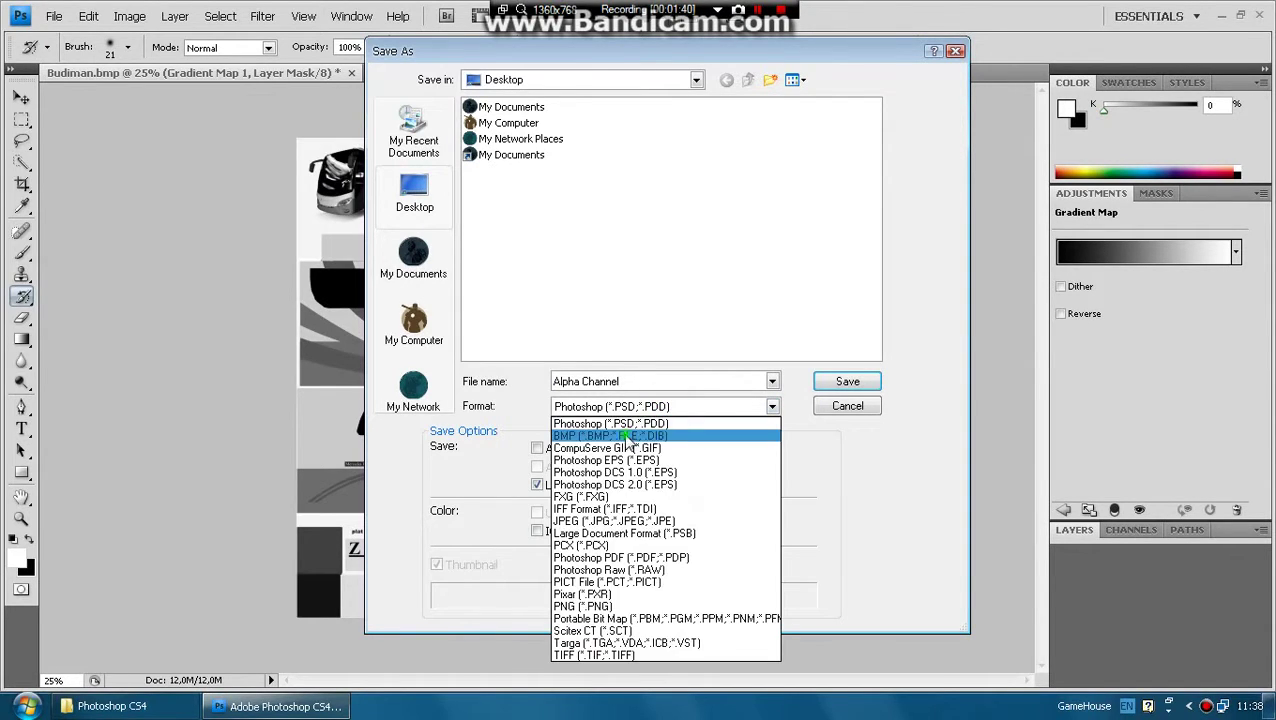
left_click(627, 438)
left_click(610, 408)
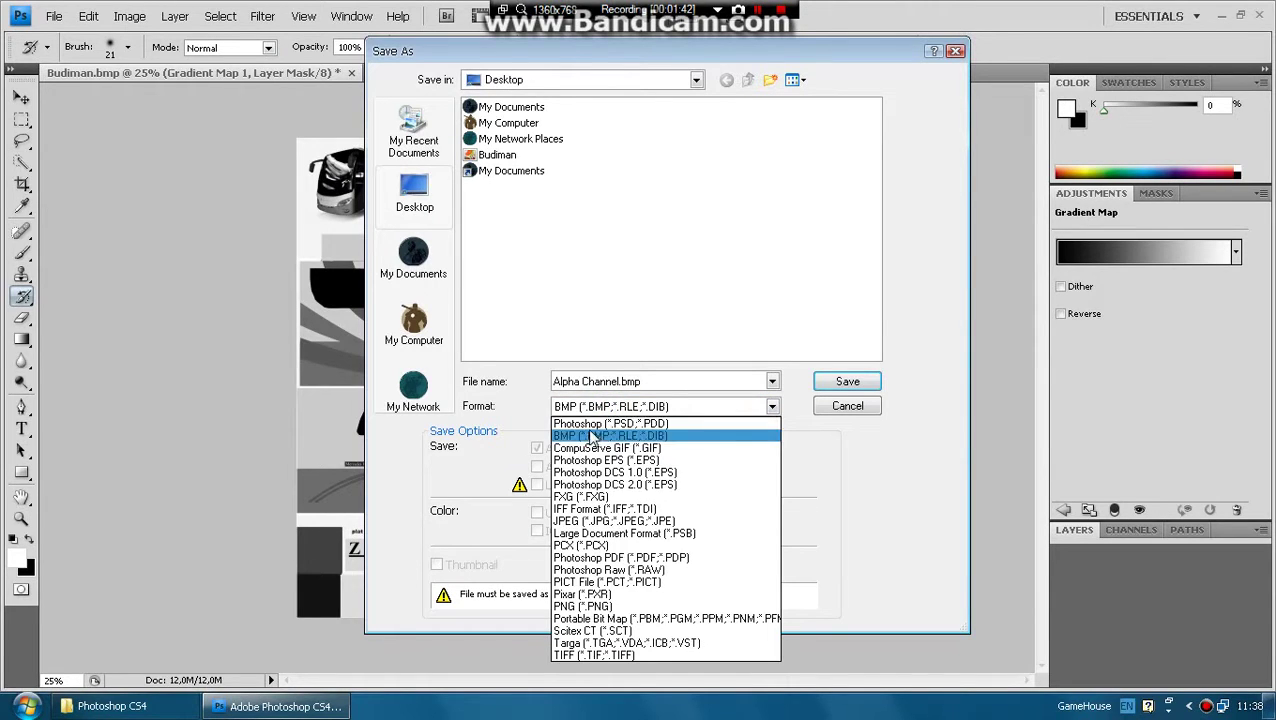
left_click(593, 438)
left_click(865, 380)
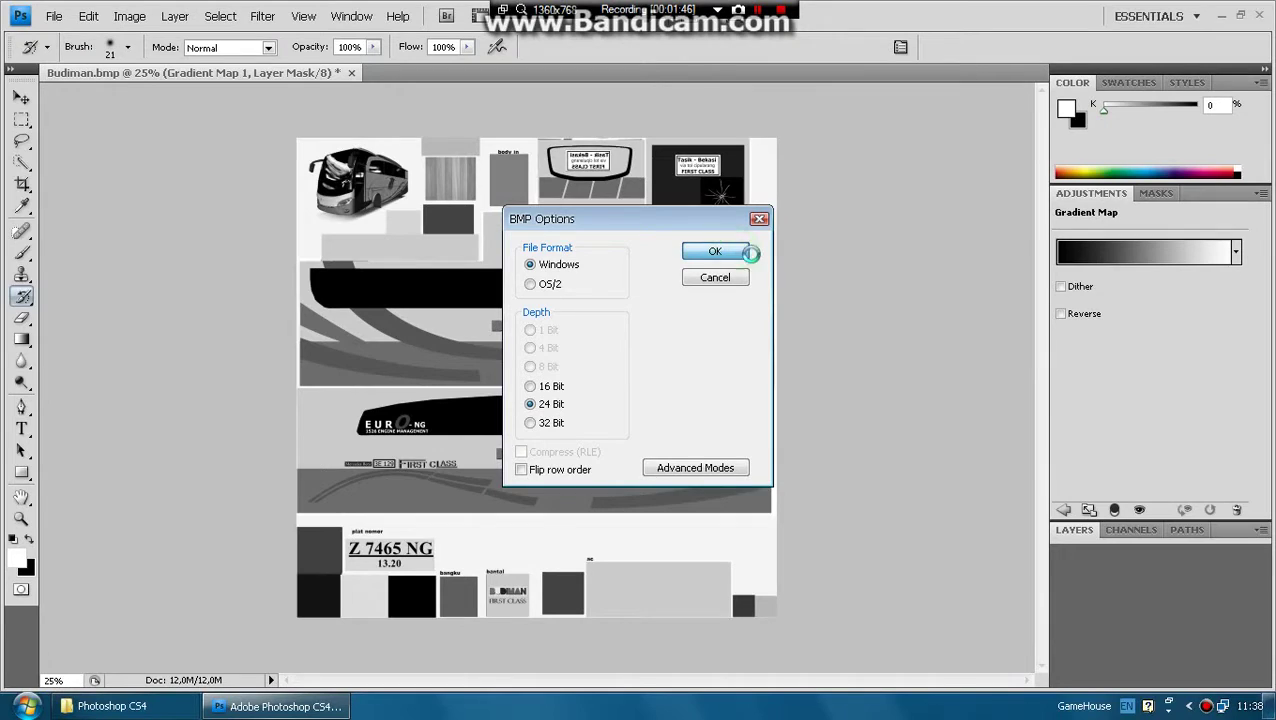
left_click(749, 253)
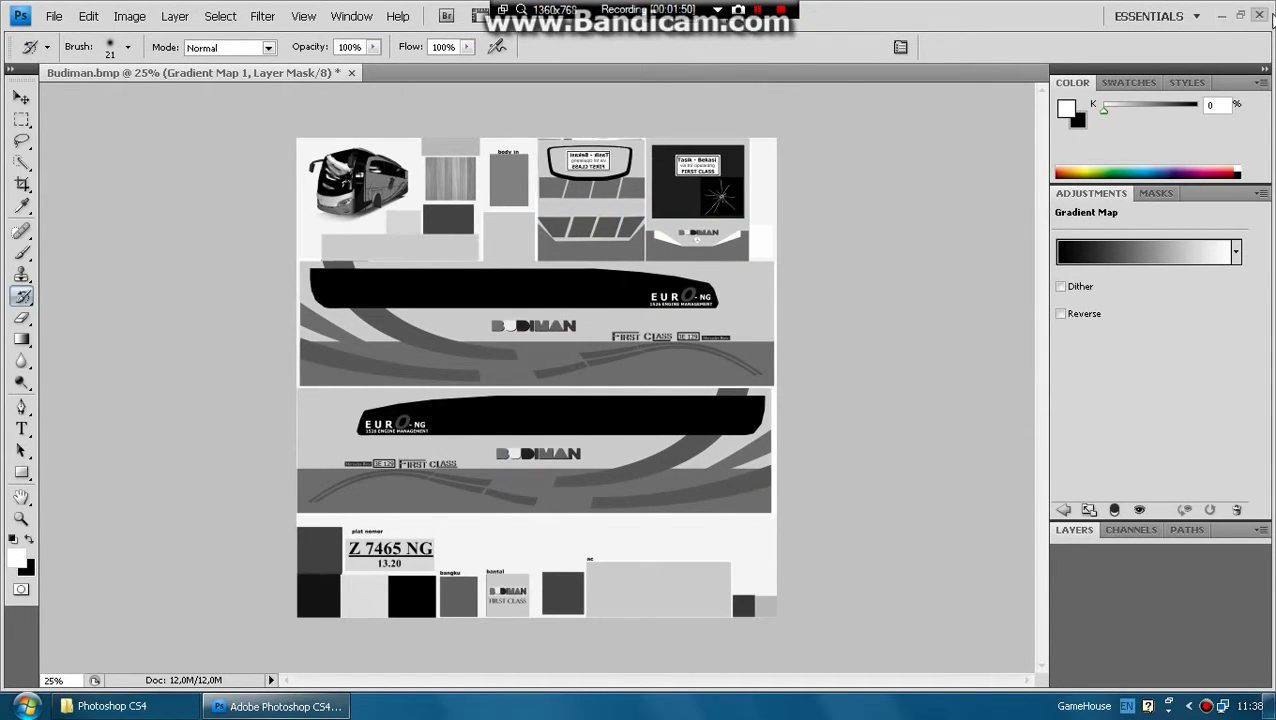
Close Photoshop and decline the online help page offered about audio capture
left_click(1262, 16)
left_click(659, 290)
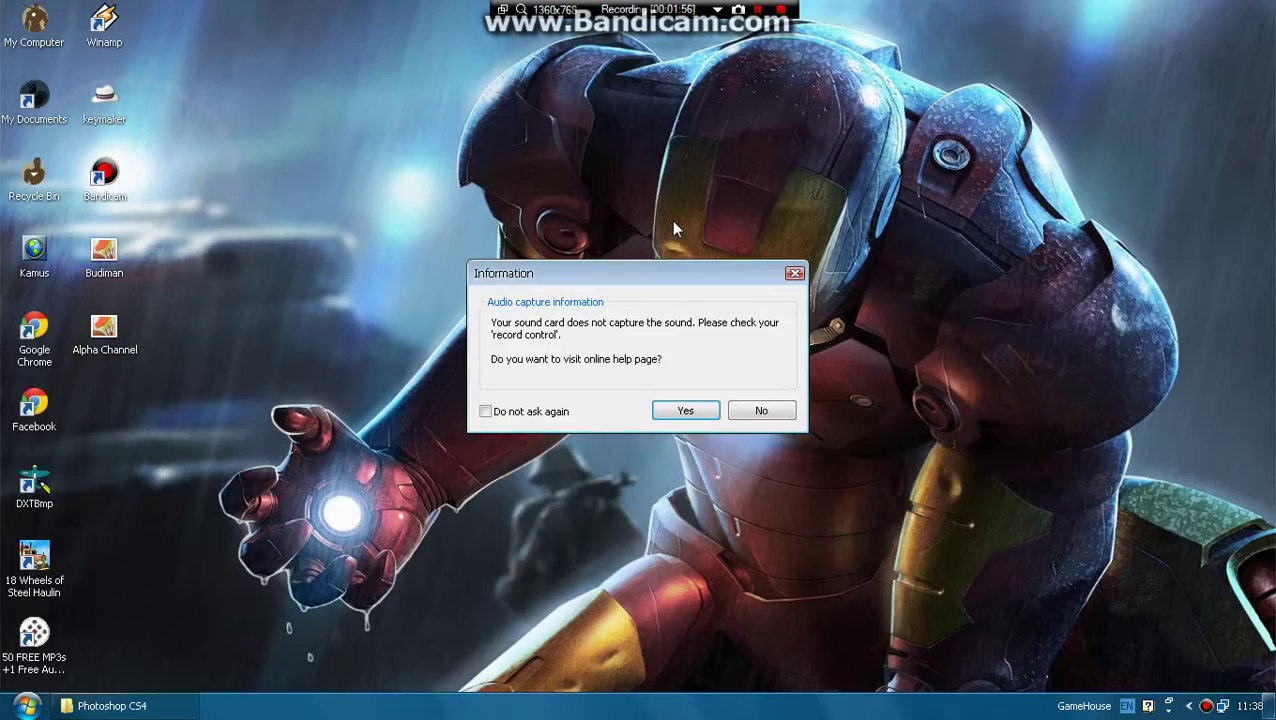
left_click(761, 411)
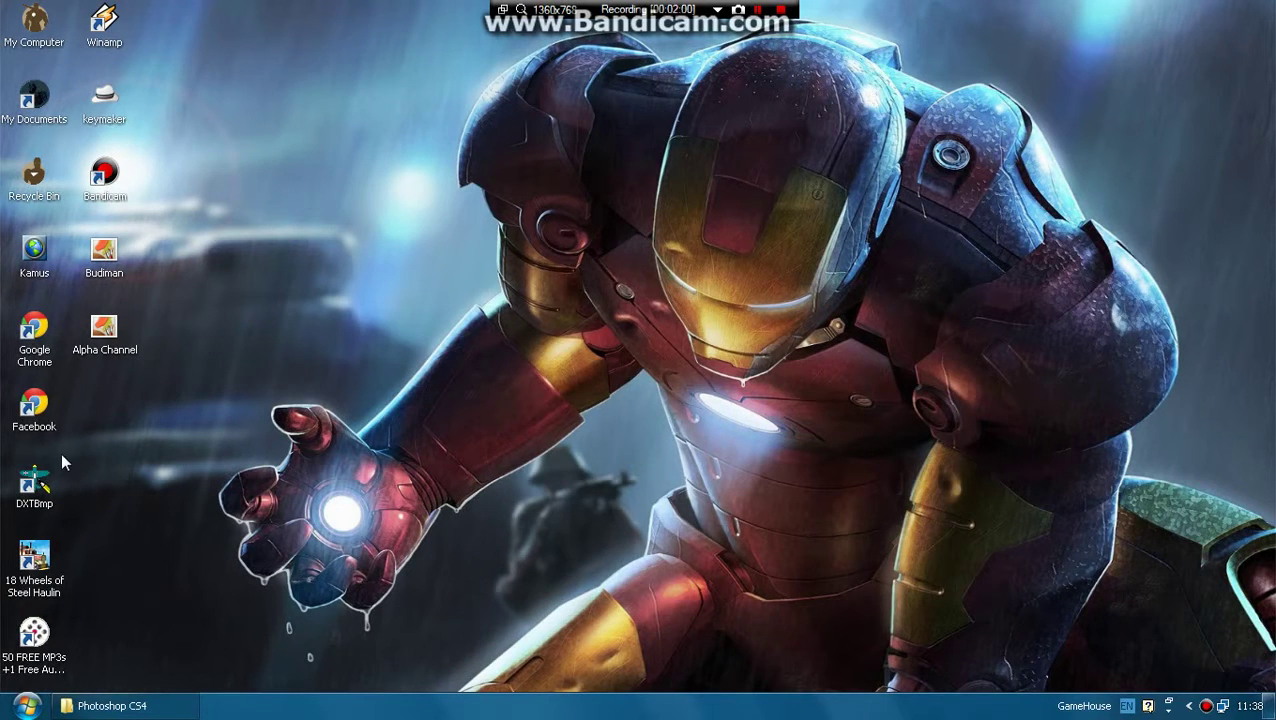
Switch to DXTBmp and load the Budiman bitmap from the desktop into it
double_click(36, 488)
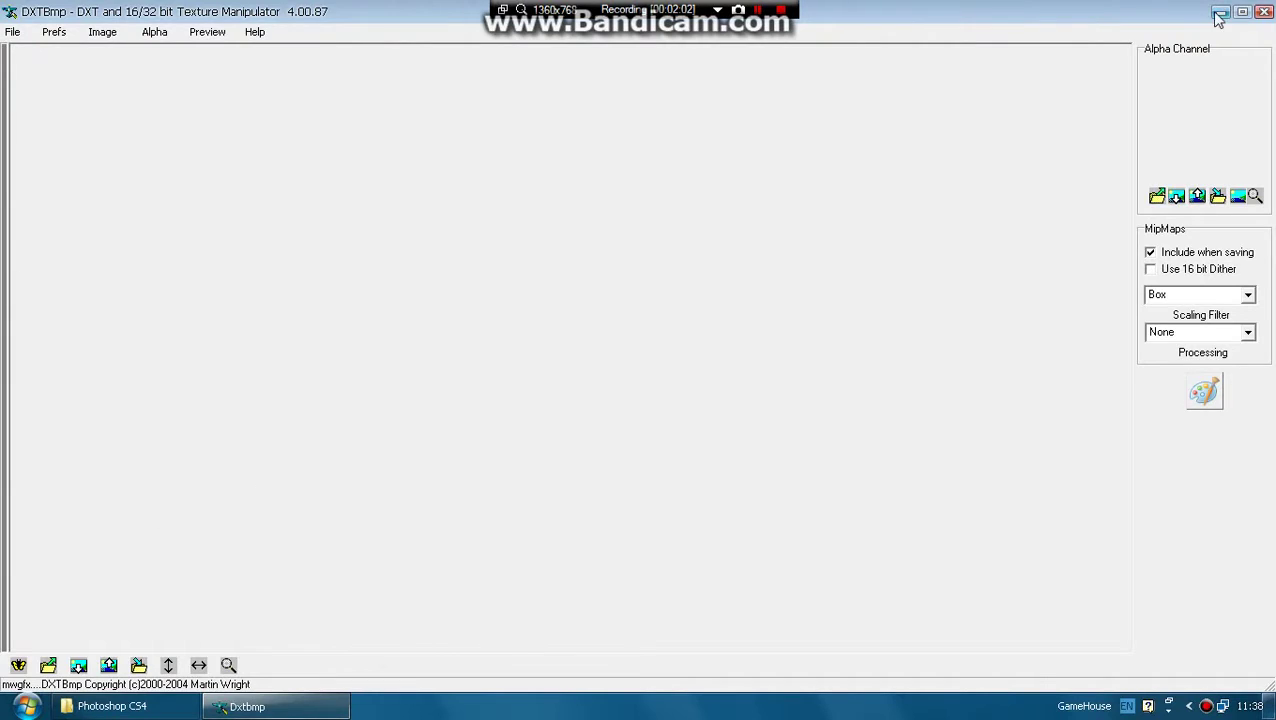
left_click(1220, 14)
left_click_drag(104, 255, 461, 376)
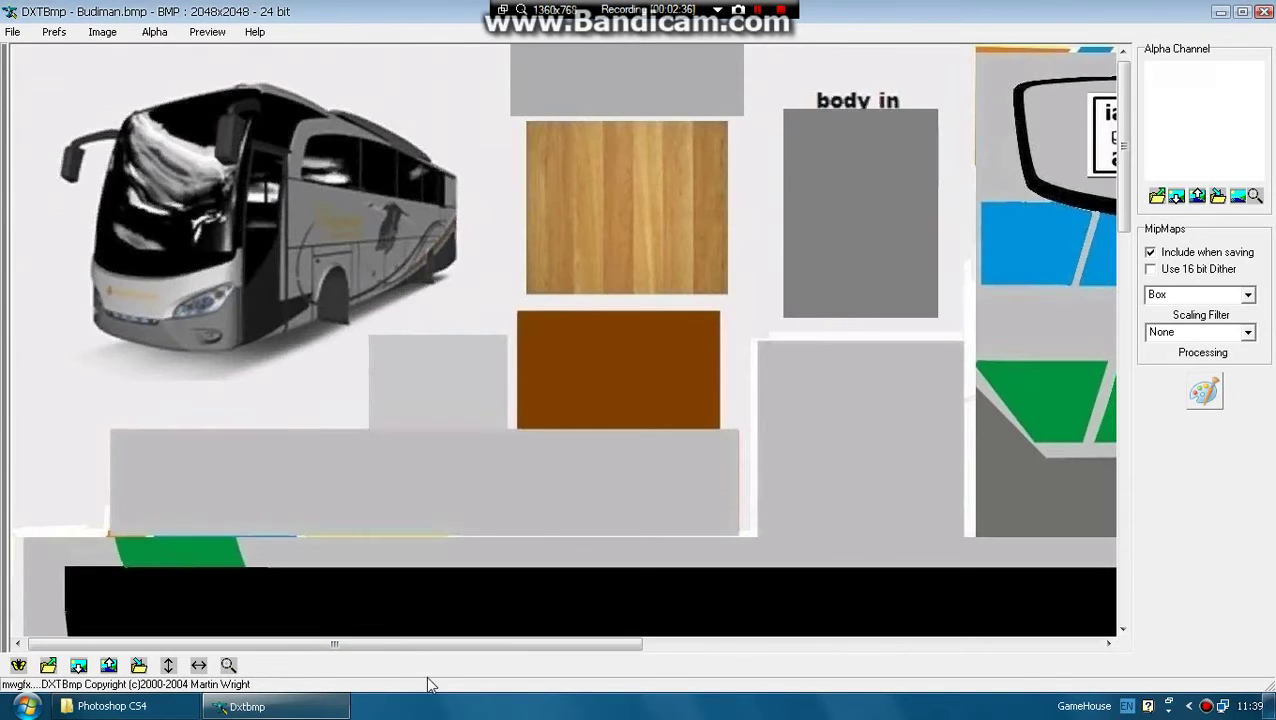
Import the Alpha Channel bitmap from the Desktop as the texture's alpha channel, replacing the current one
left_click_drag(394, 645, 772, 650)
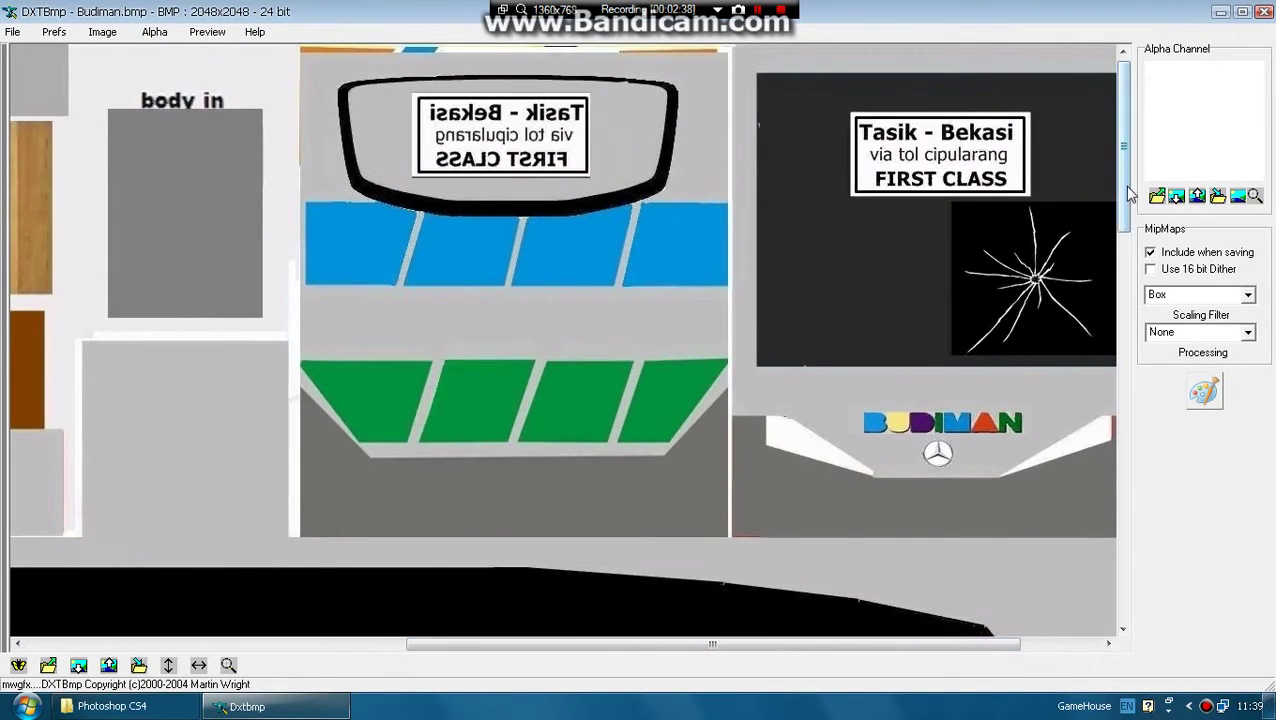
left_click(1157, 197)
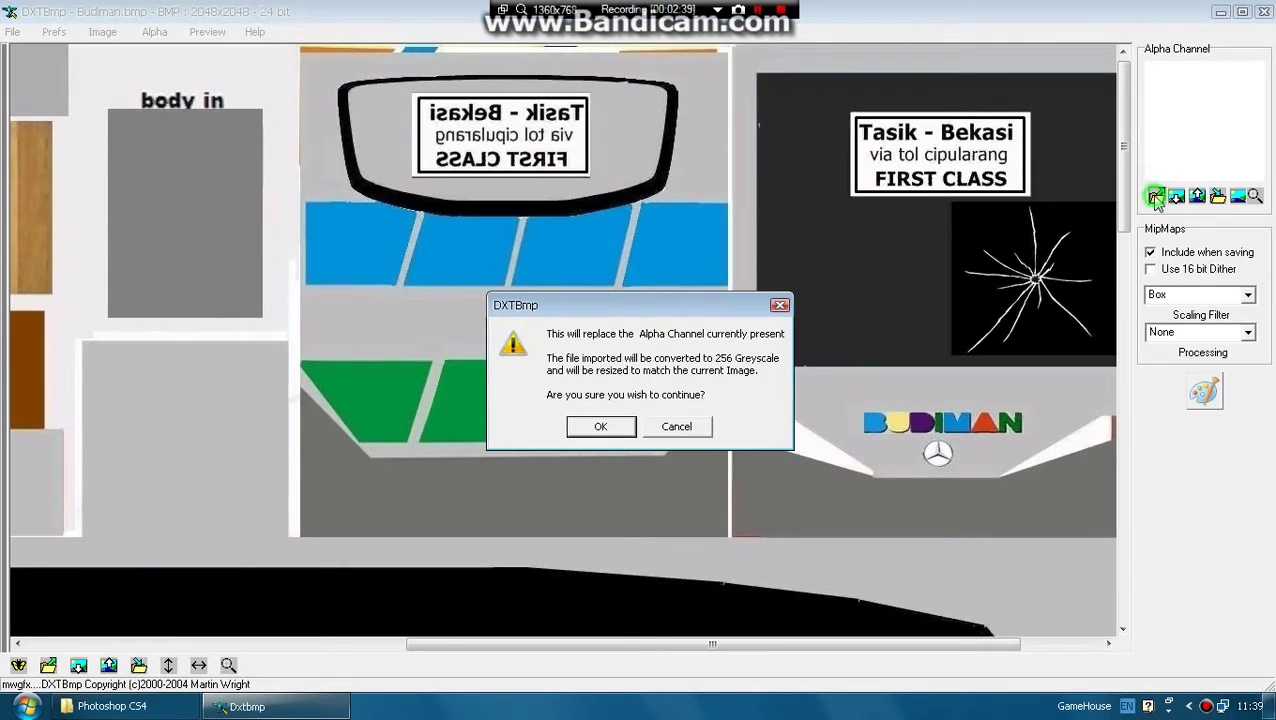
left_click(595, 427)
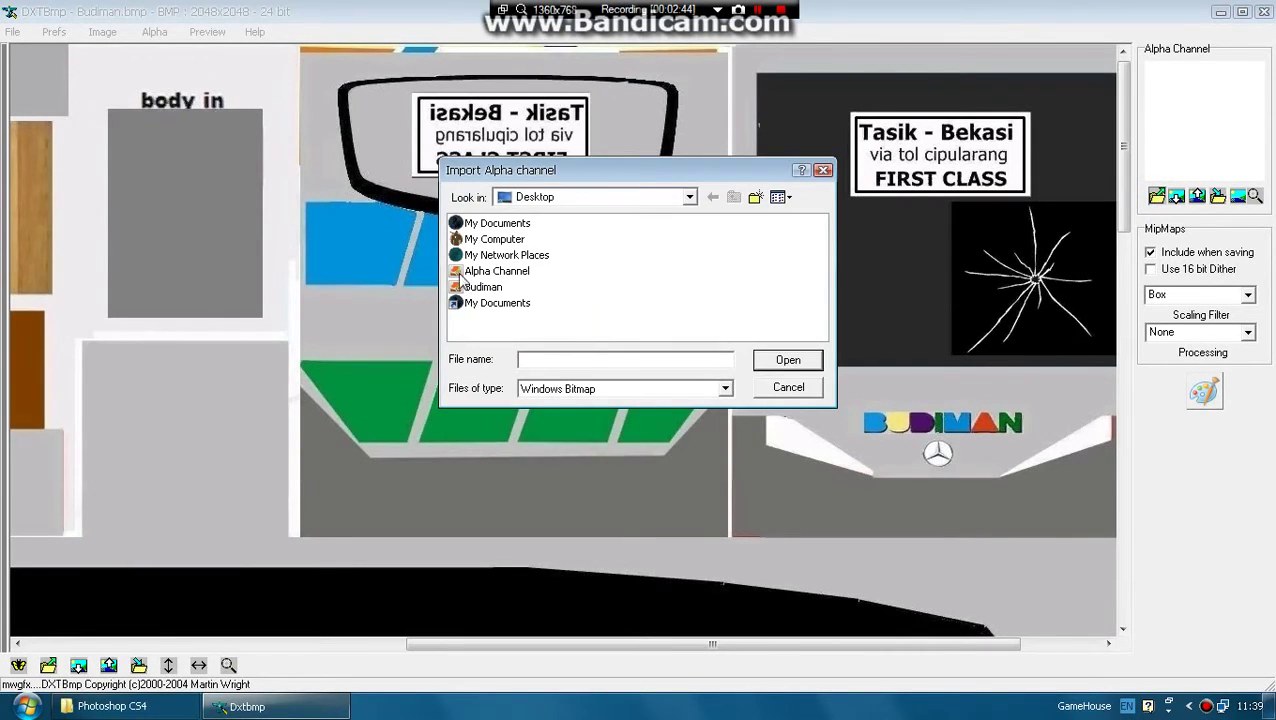
left_click(478, 272)
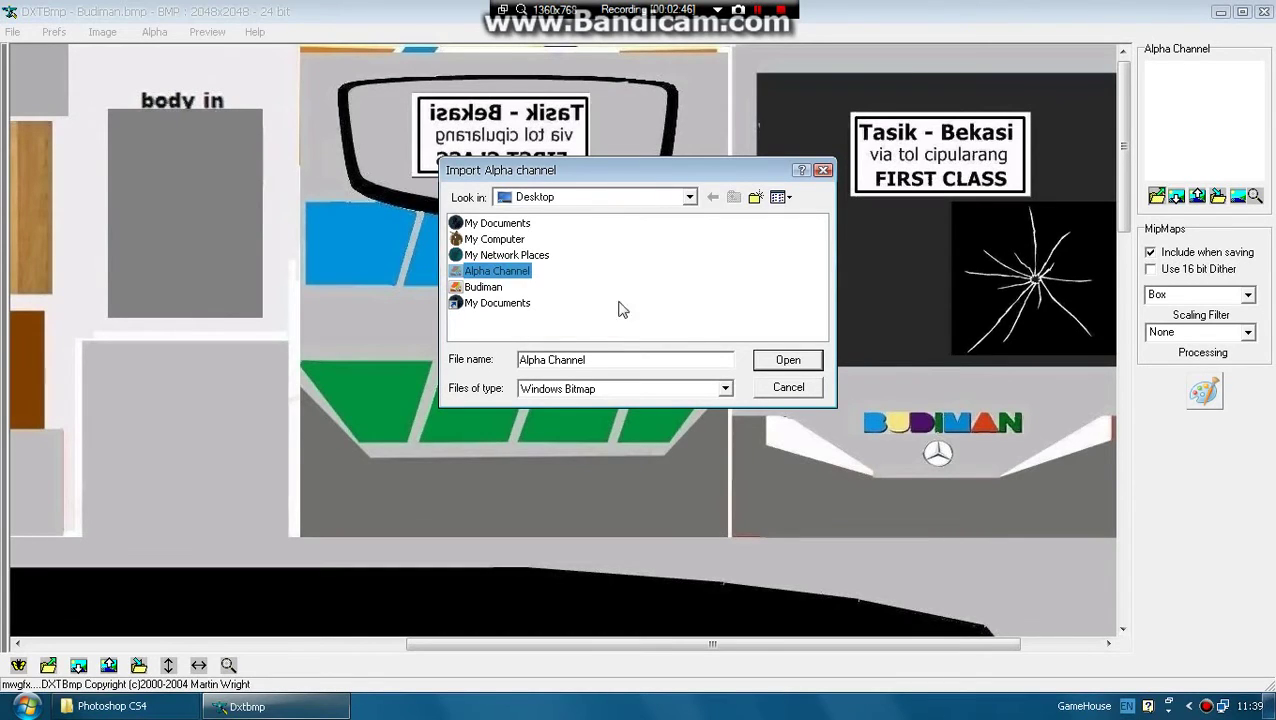
left_click(791, 364)
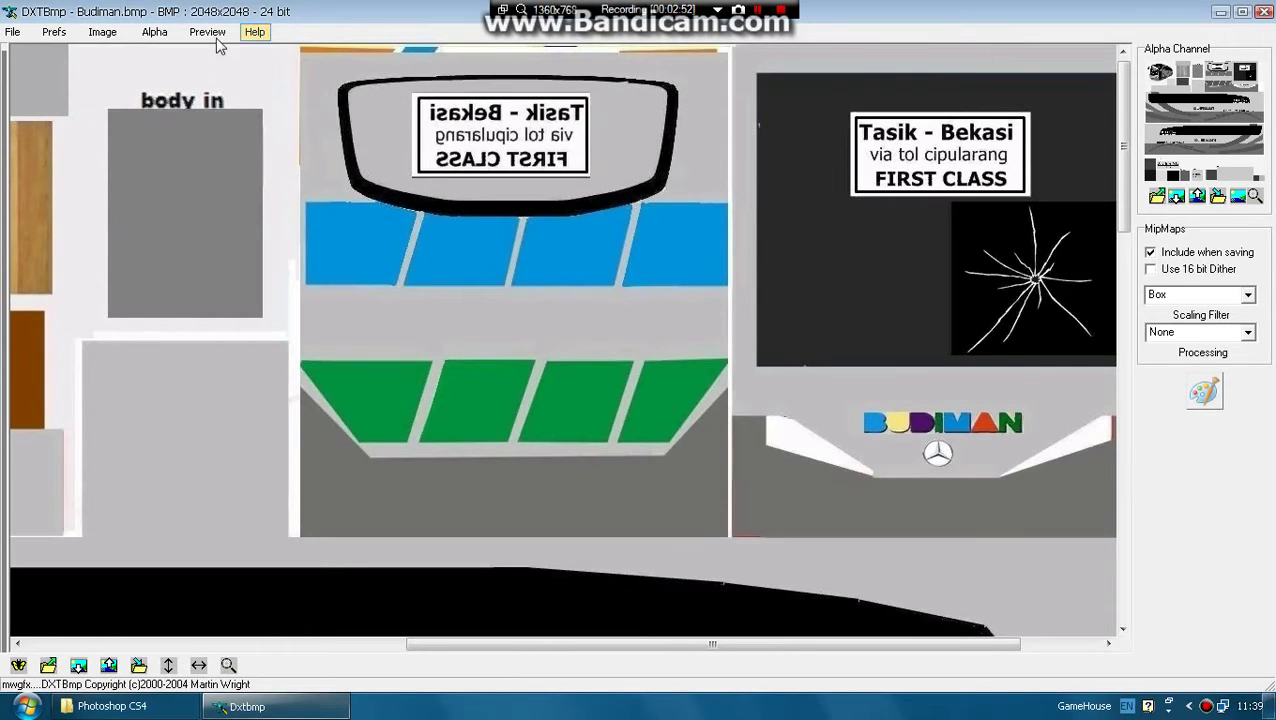
Export the texture to the Desktop as a DDS DXT5 file named bodybasic, and close DXTBmp
left_click(12, 32)
mouse_move(42, 85)
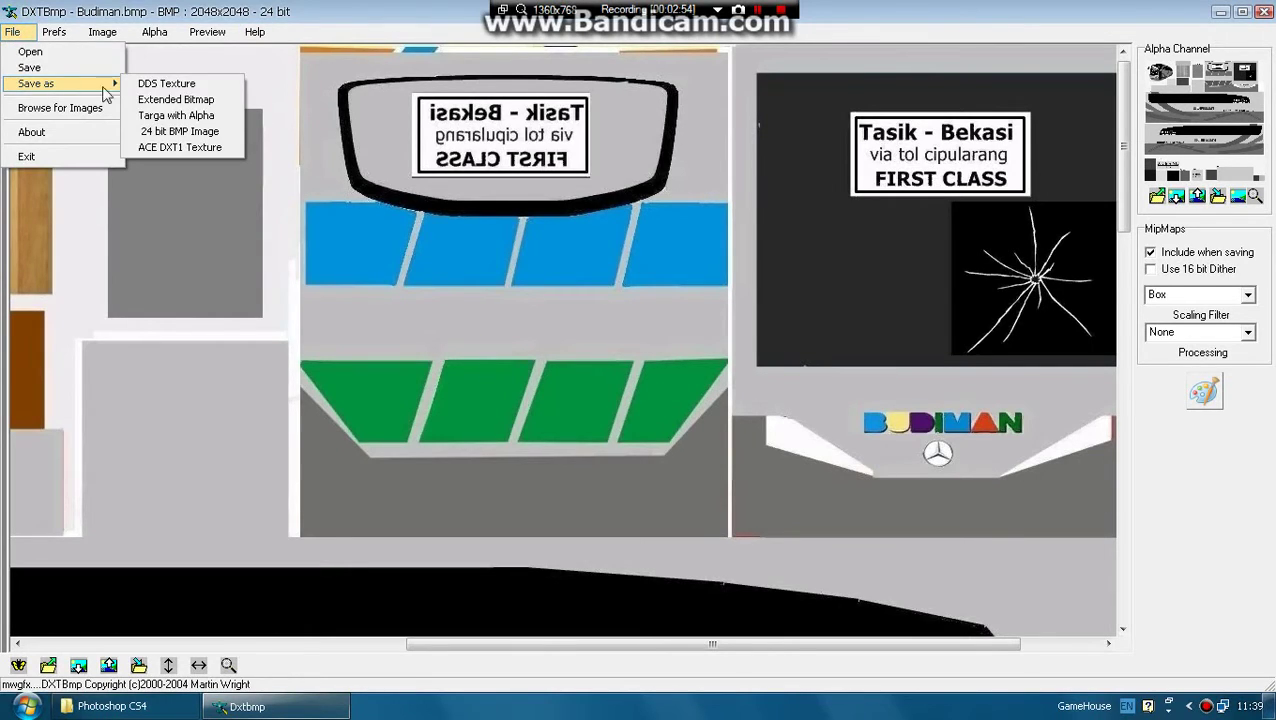
left_click(175, 83)
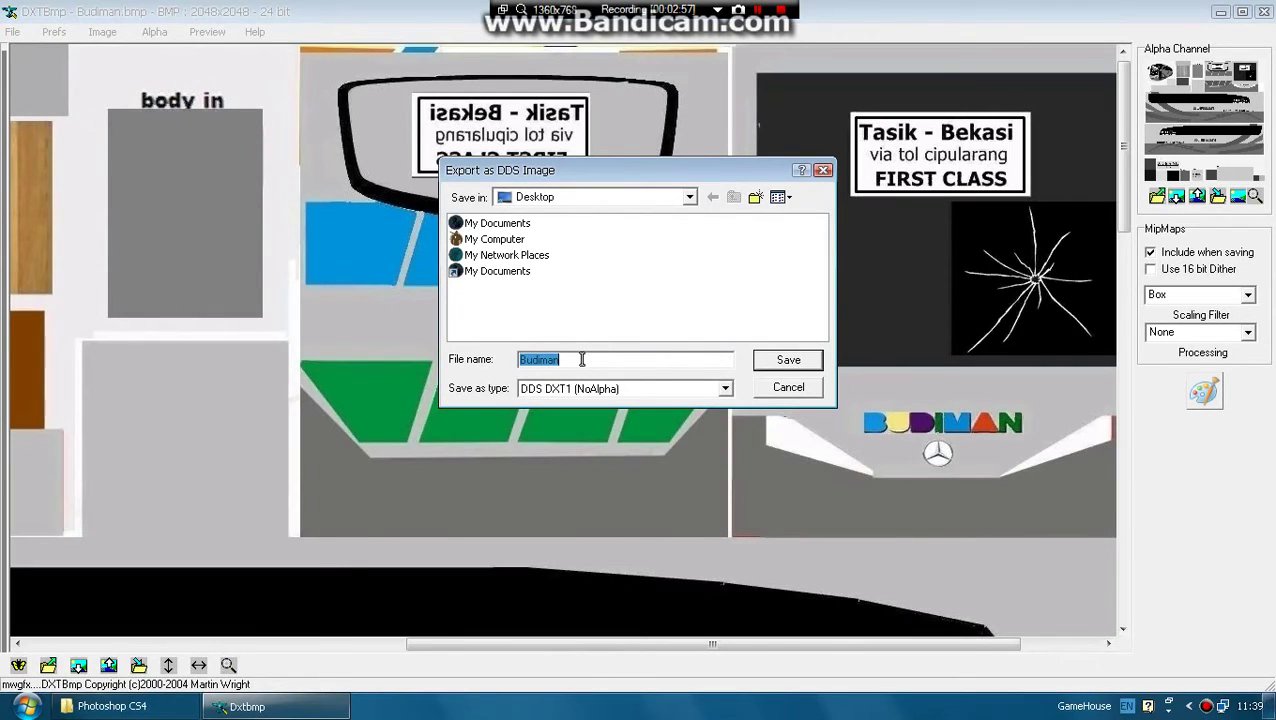
type("bodybasic")
left_click(600, 390)
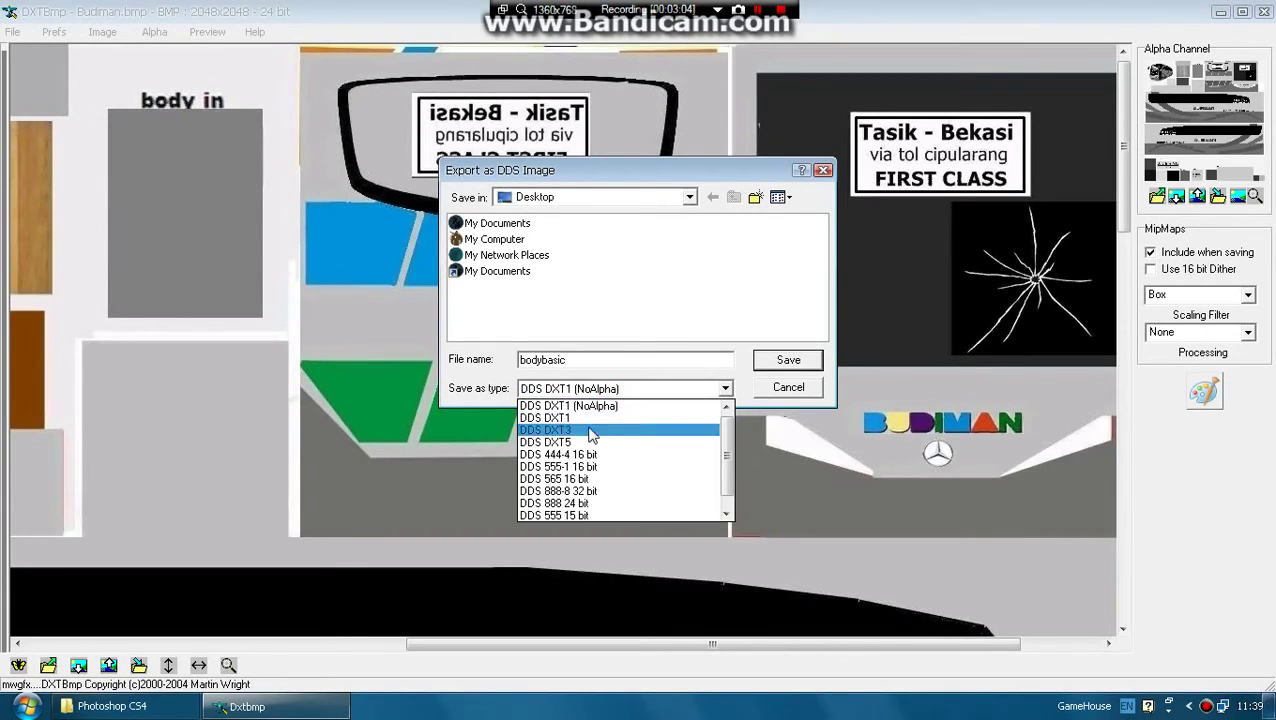
left_click(597, 442)
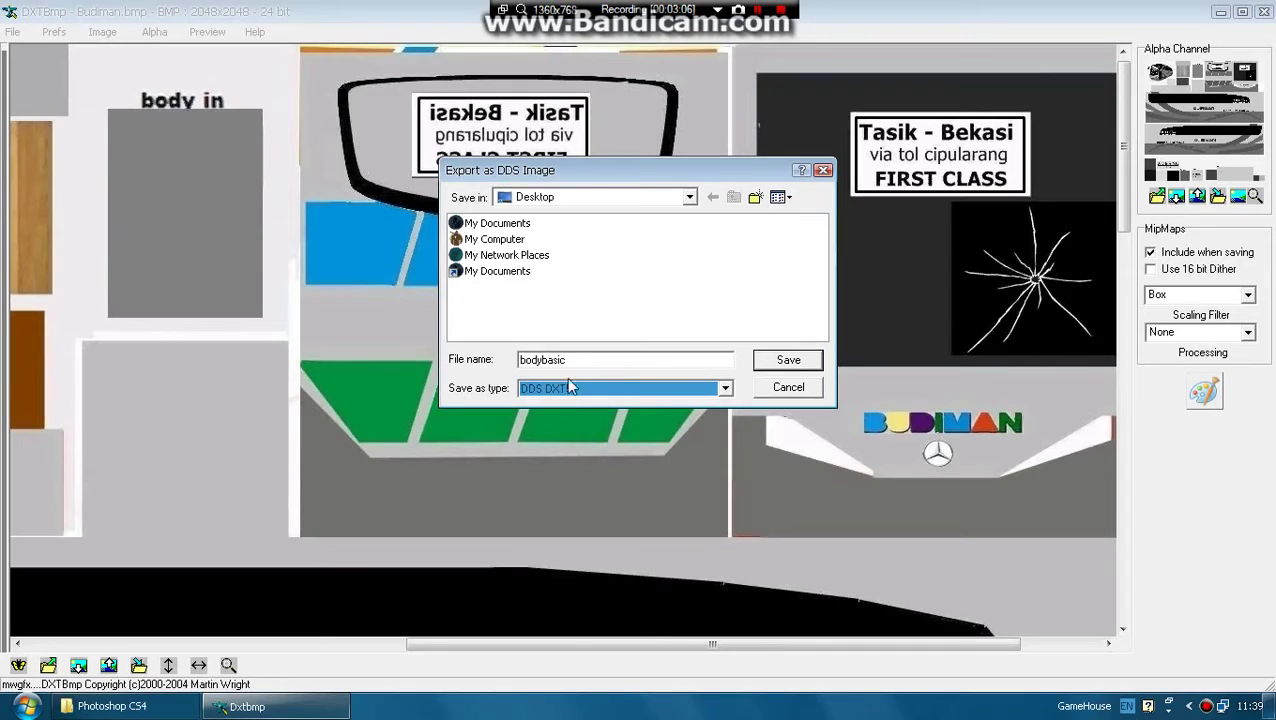
left_click(585, 399)
left_click(560, 440)
left_click(788, 360)
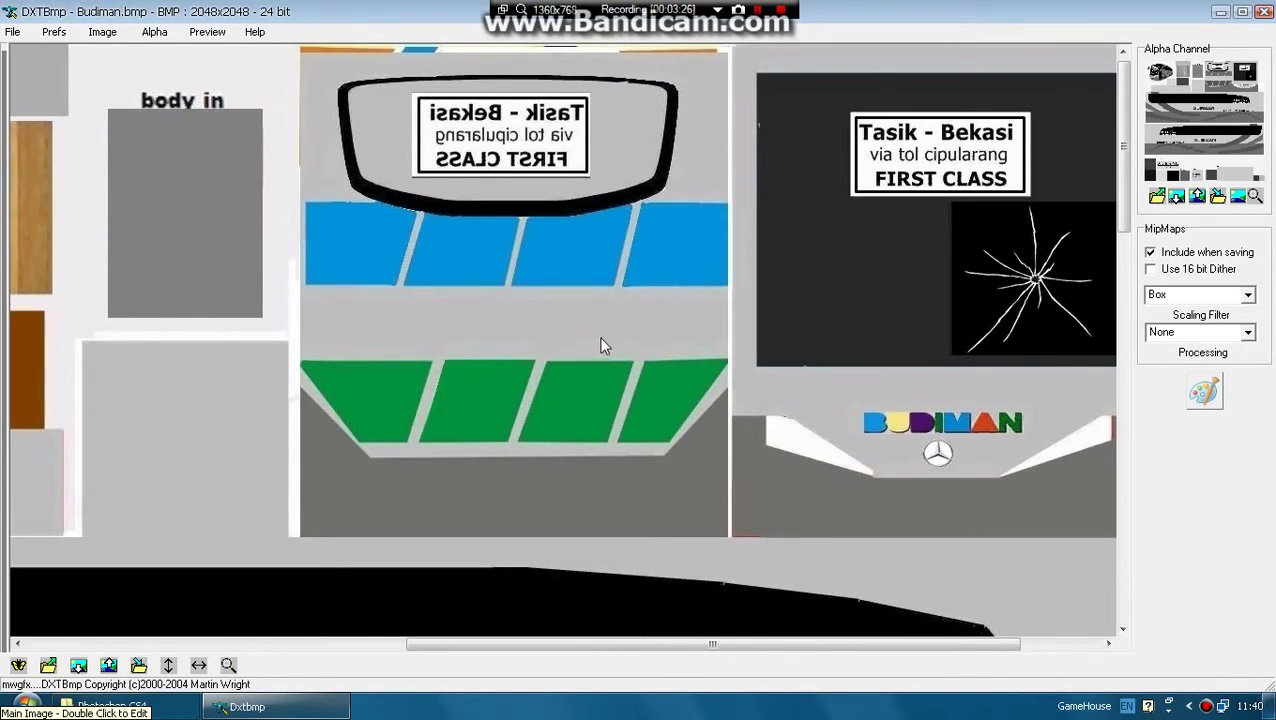
key("alt+F4")
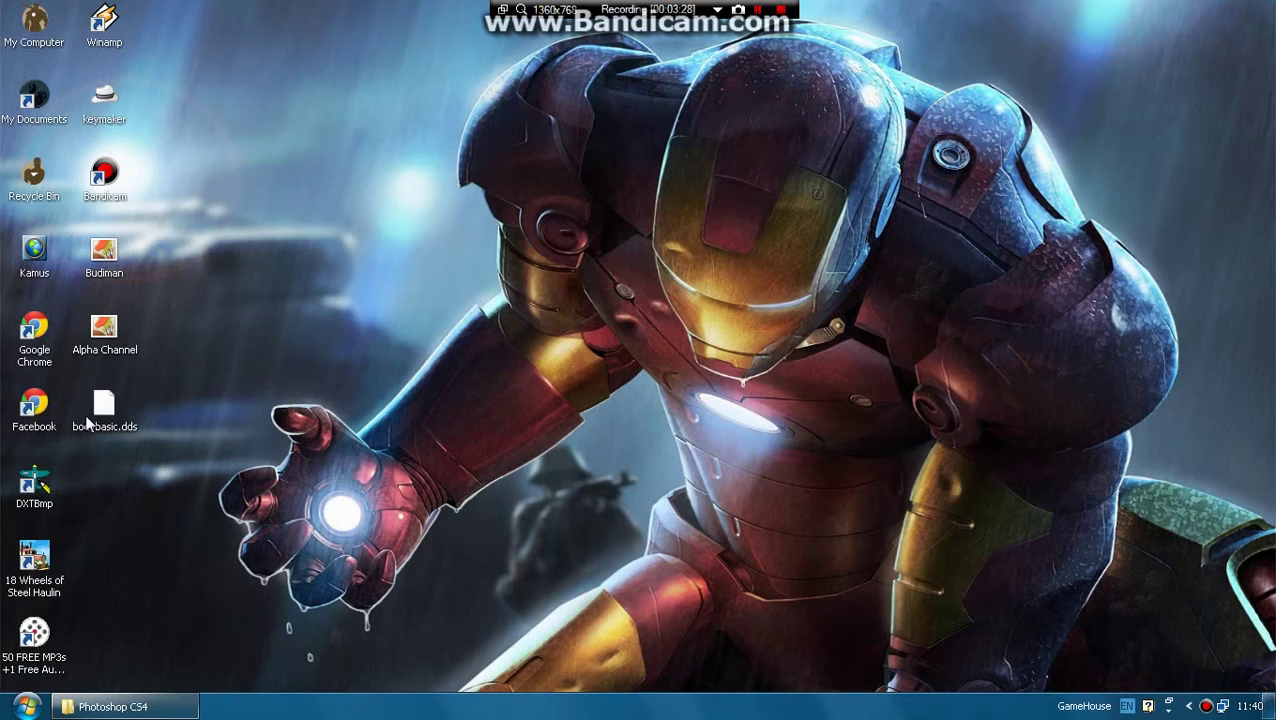
Open the Jetbus mod archive from the mod folder of 18 WoS Haulin in My Documents
double_click(35, 105)
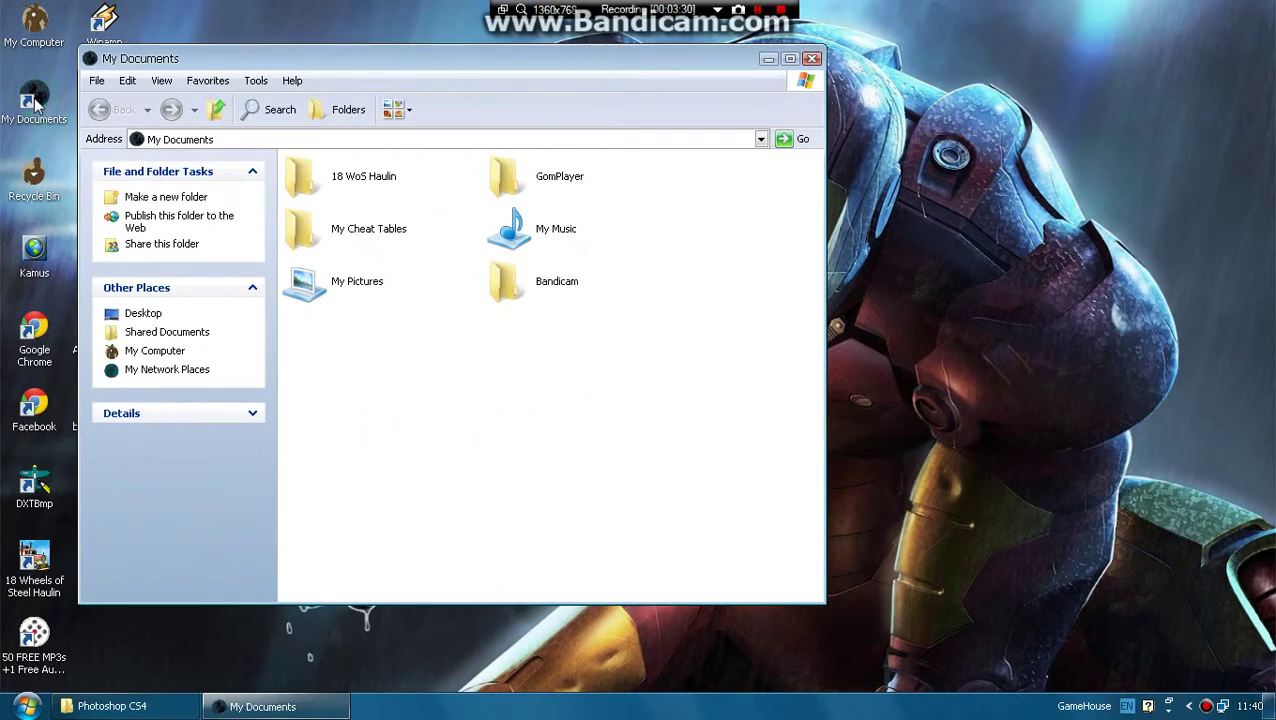
left_click_drag(490, 46, 773, 59)
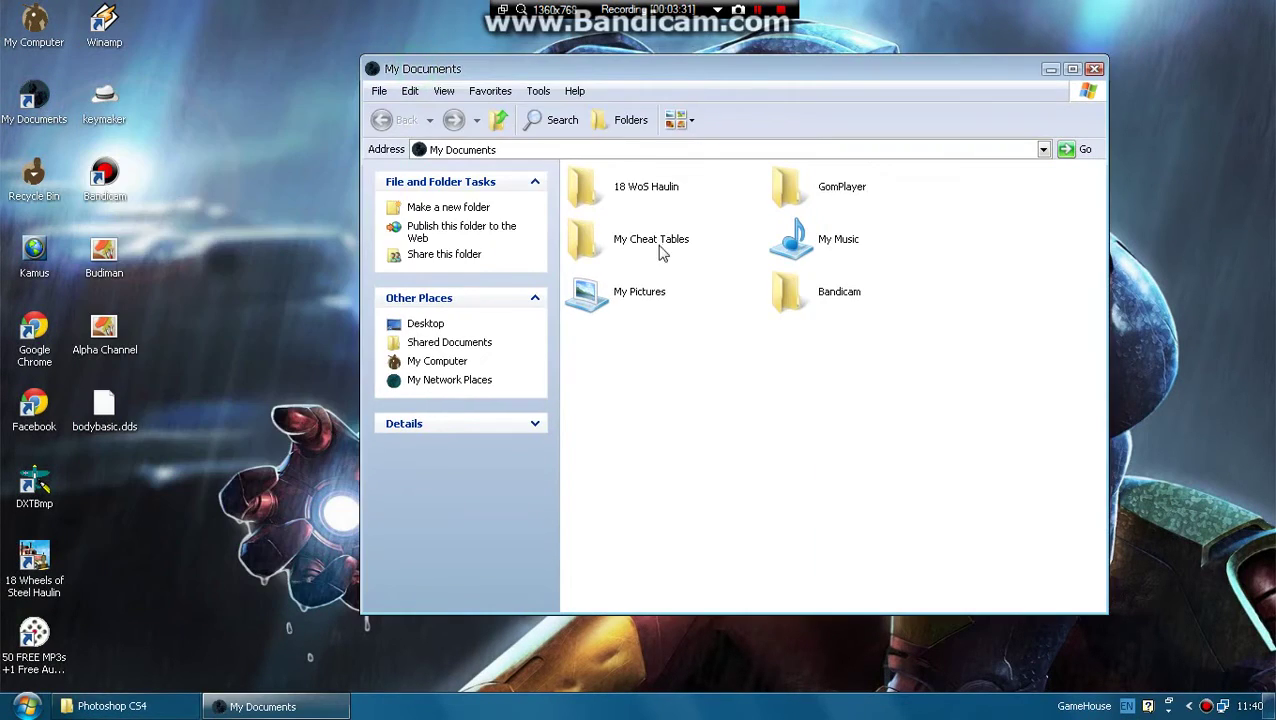
double_click(600, 192)
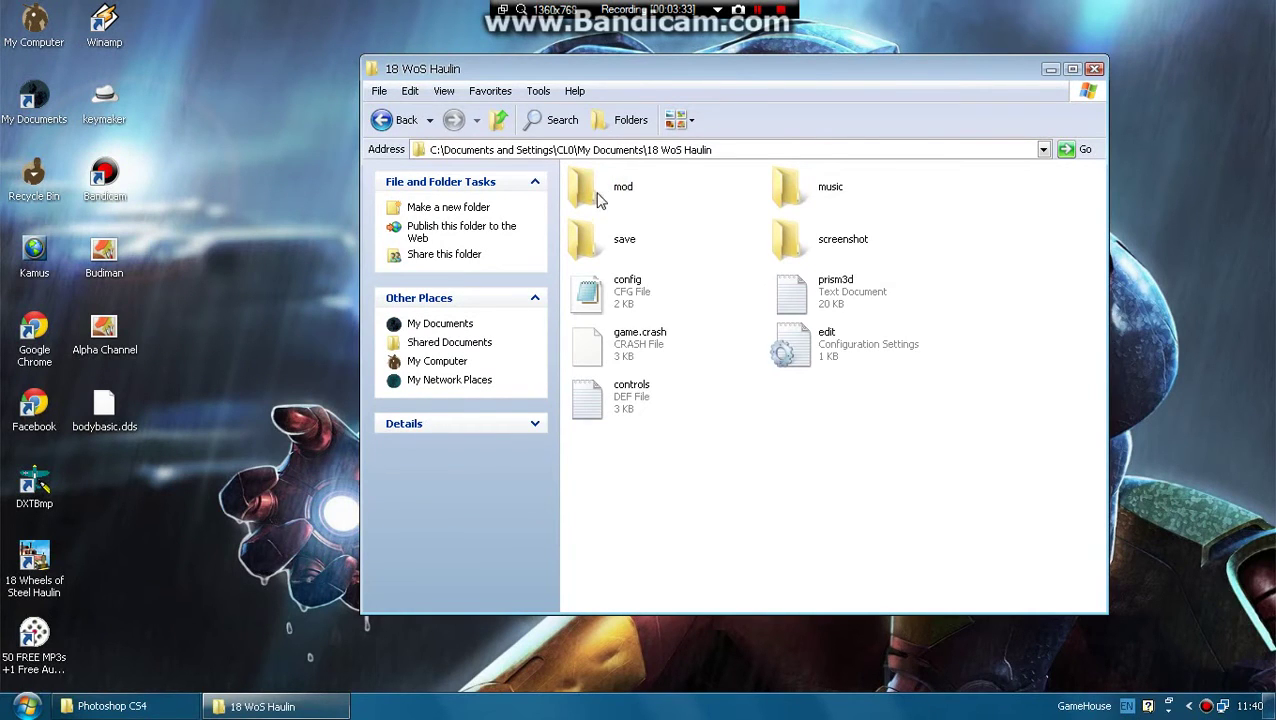
double_click(622, 195)
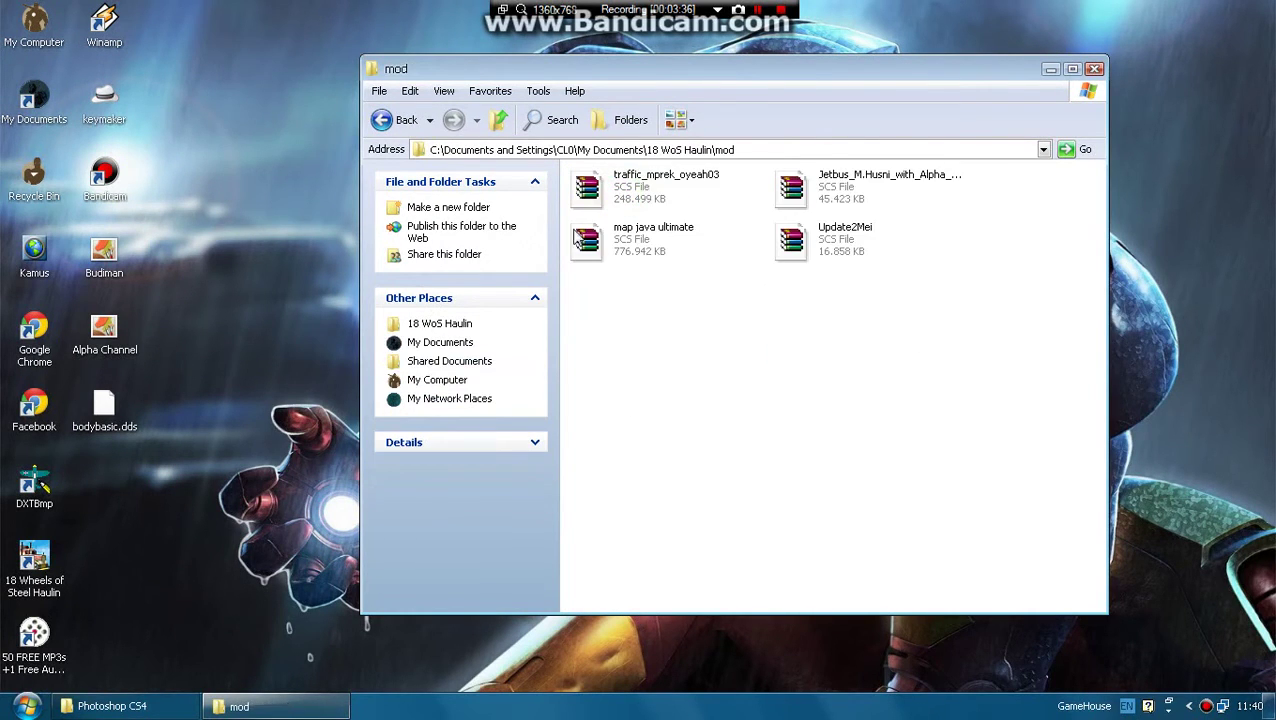
left_click(840, 192)
key("Return")
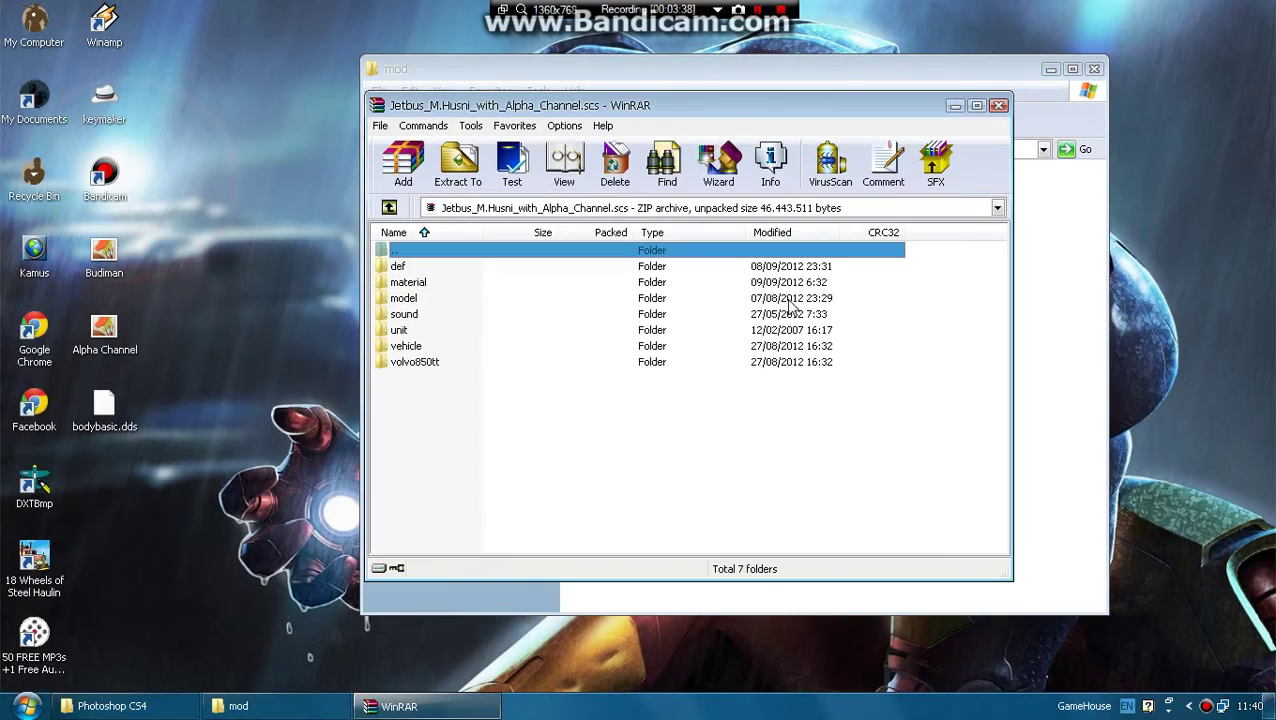
Go to the vehicle\truck\jbuni folder inside the Jetbus archive
double_click(410, 350)
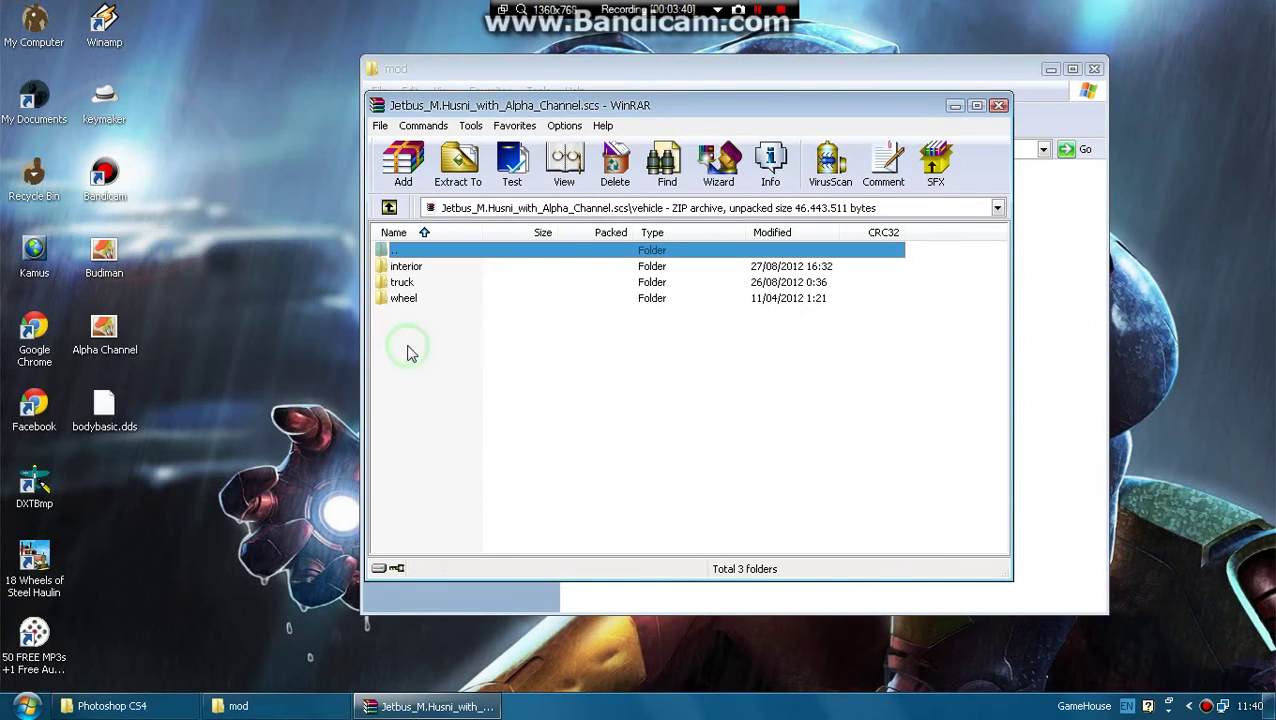
double_click(401, 282)
left_click(403, 283)
double_click(404, 284)
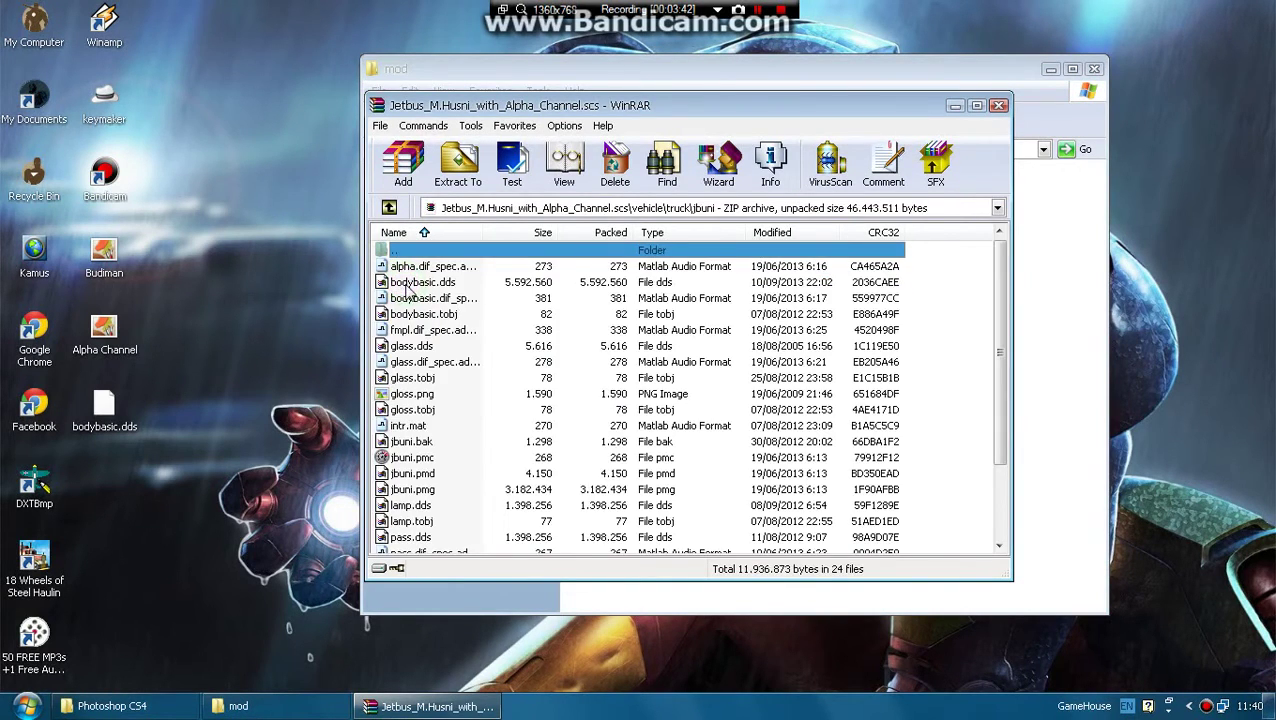
Replace bodybasic.dds in the archive's jbuni folder with the Desktop copy, using the Store compression method
left_click(410, 283)
left_click_drag(412, 285, 438, 292)
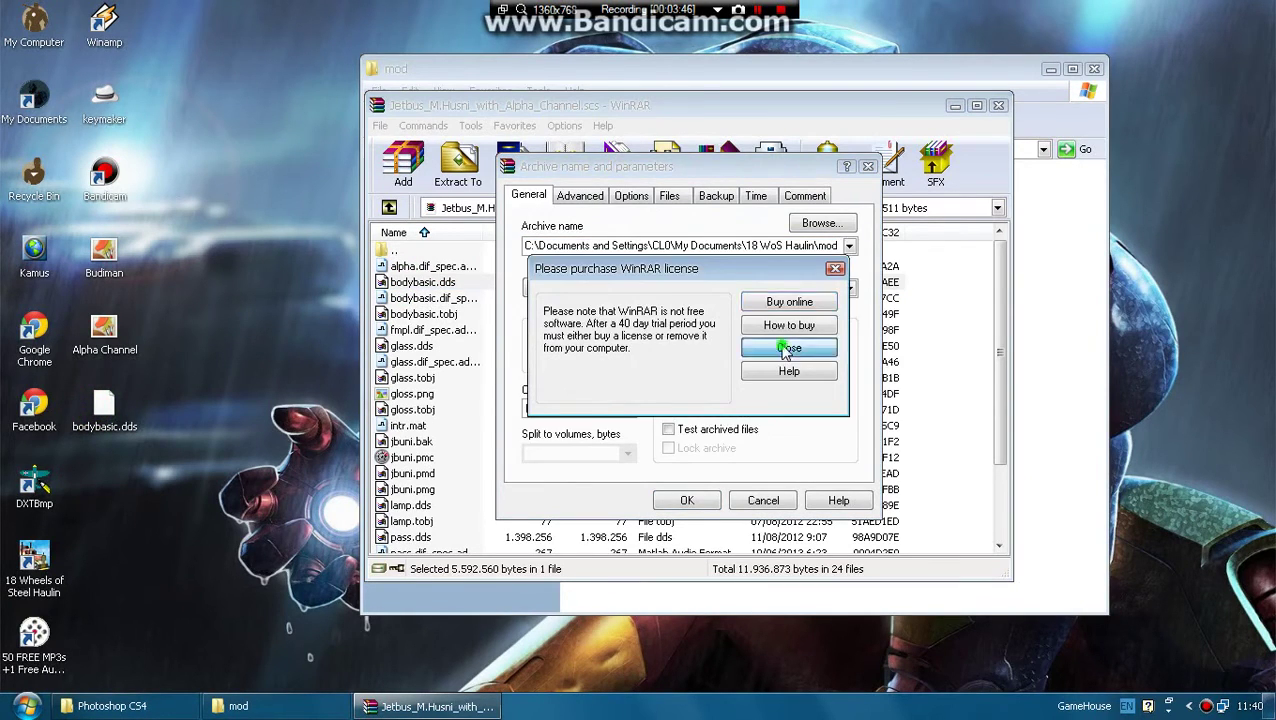
left_click(784, 351)
left_click(585, 409)
left_click(558, 424)
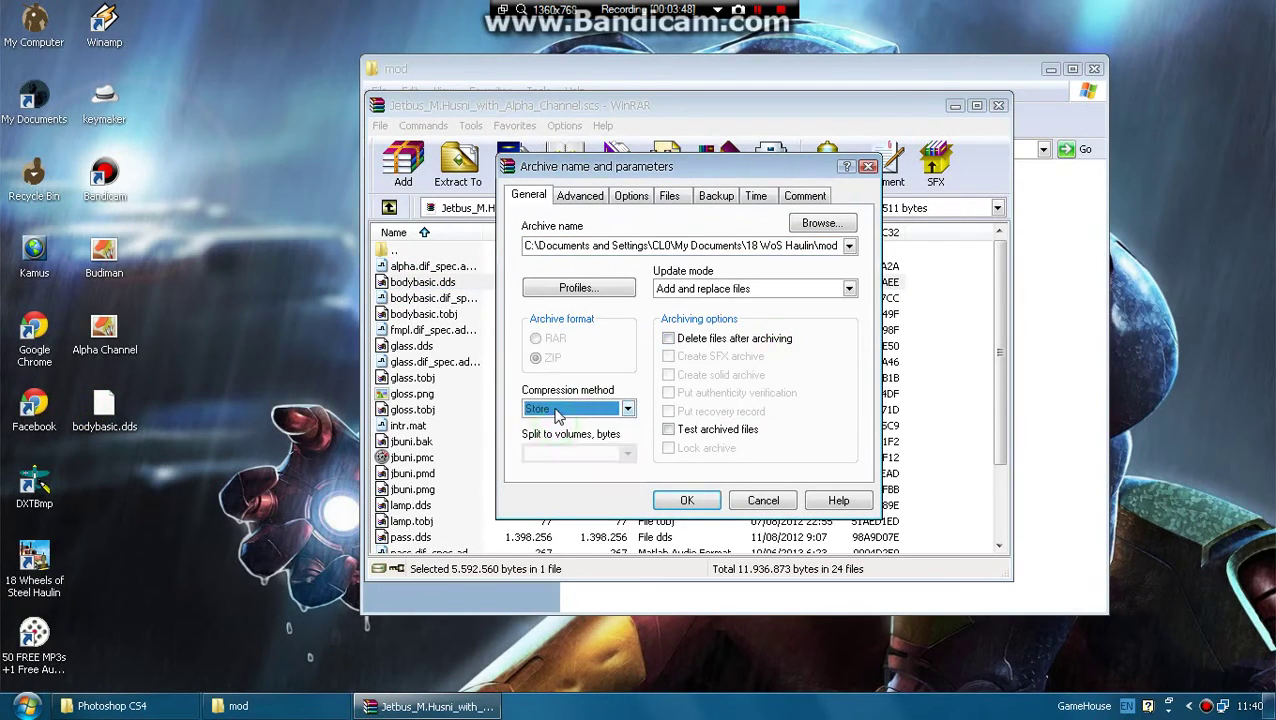
left_click(676, 500)
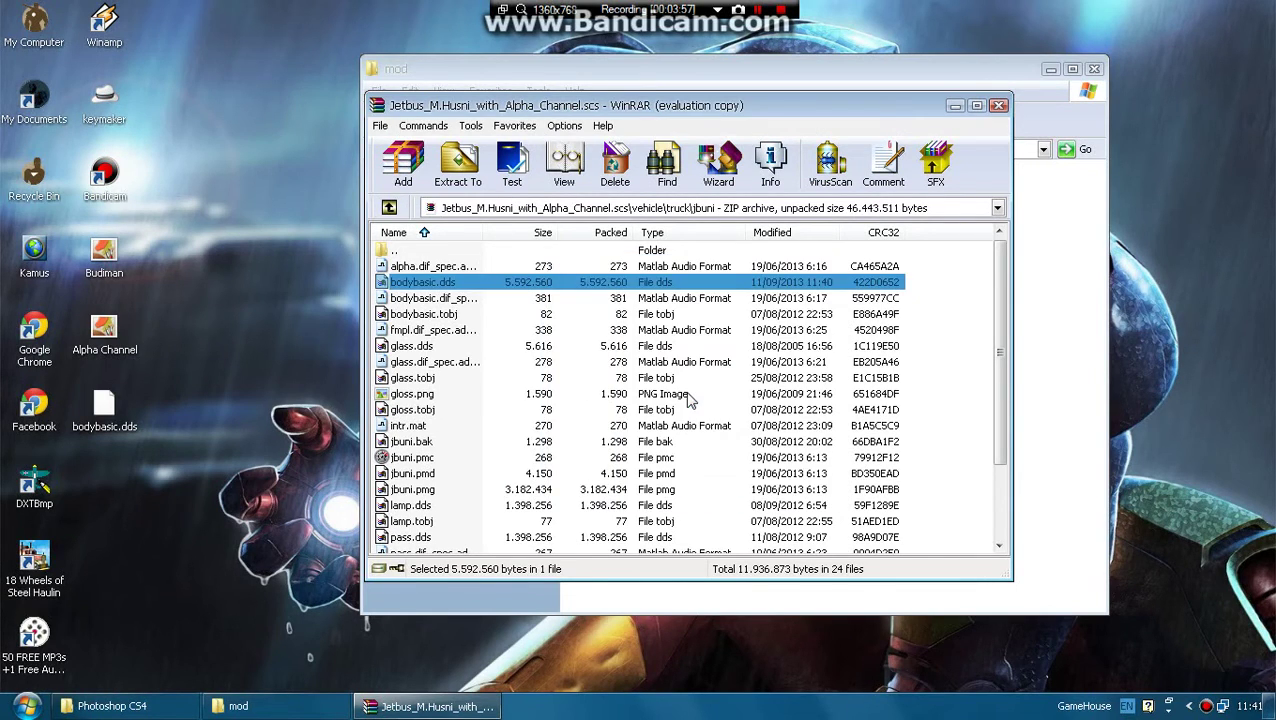
Close the Jetbus archive and minimize the mod folder window
left_click(998, 105)
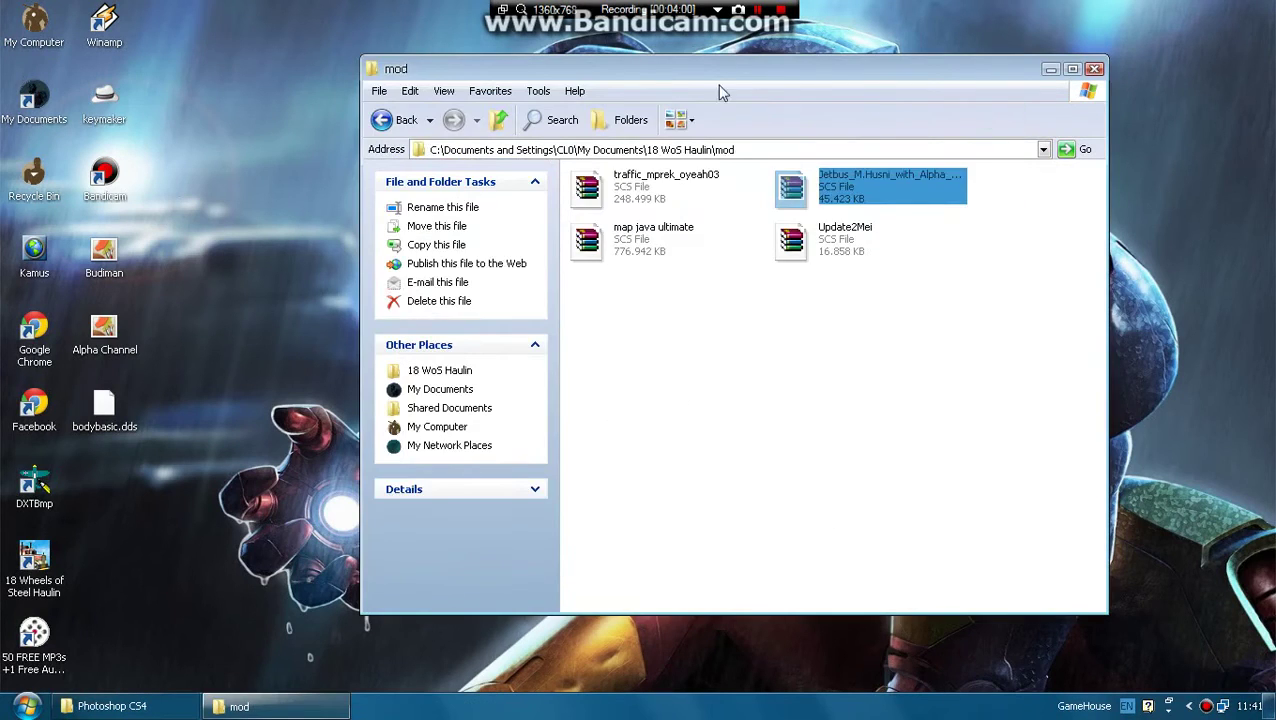
left_click(983, 344)
left_click(1050, 69)
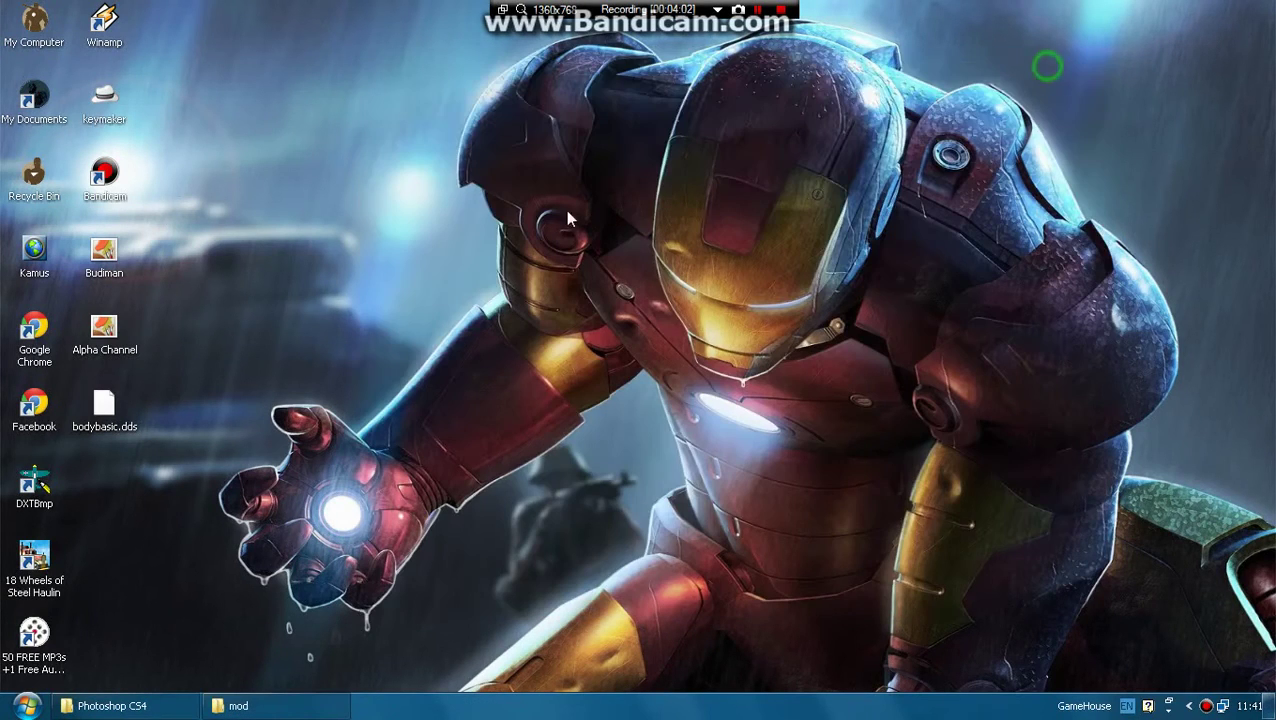
Launch 18 Wheels of Steel Haulin with the existing launcher settings and open the showroom to view the Jetbus
double_click(30, 572)
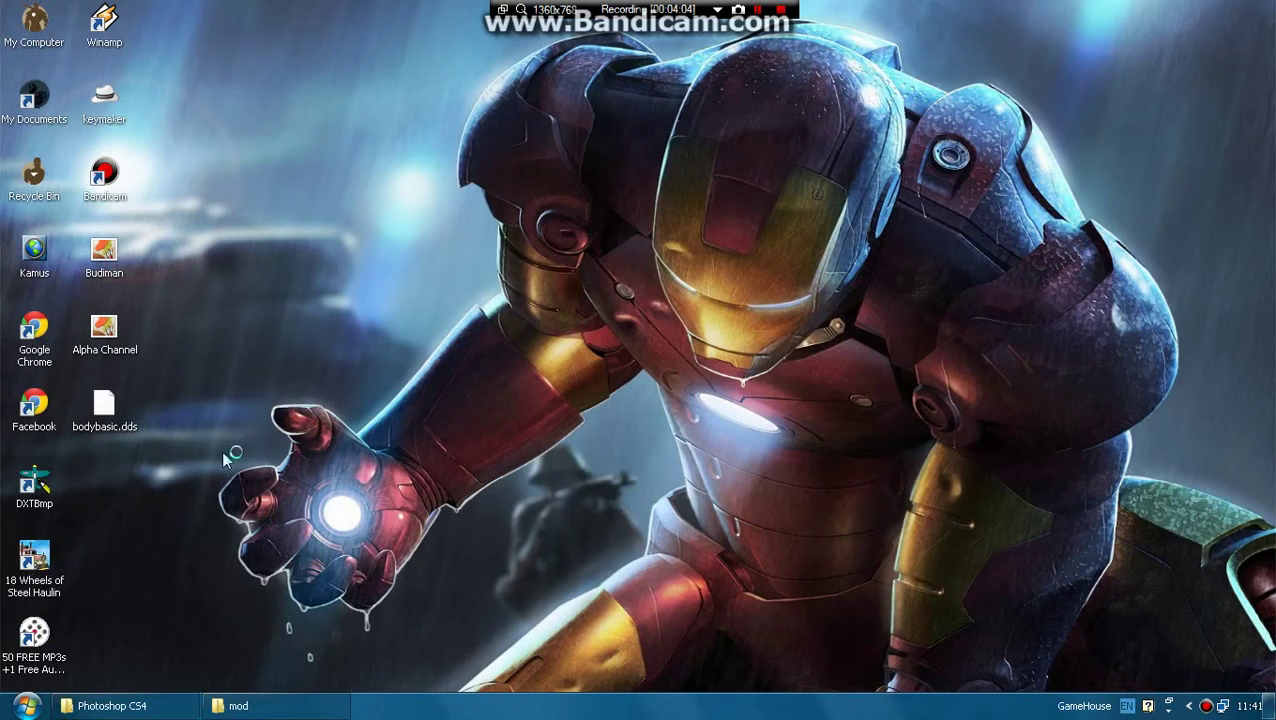
left_click(385, 224)
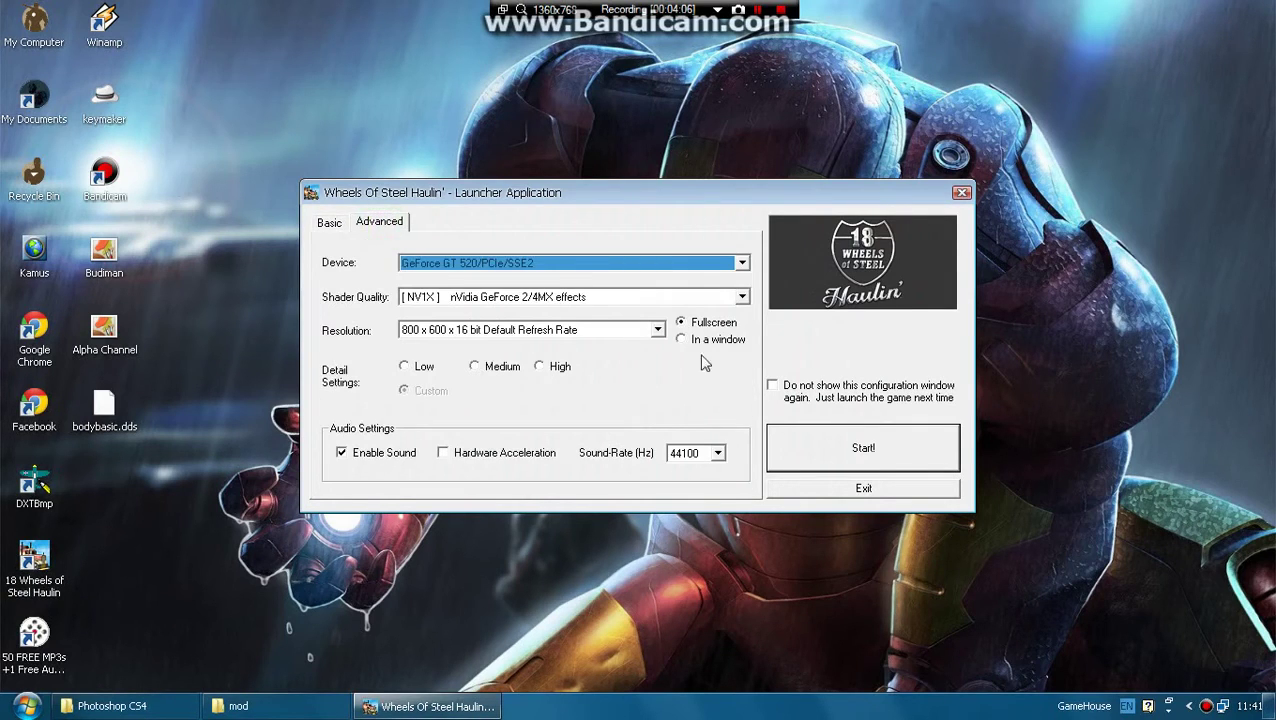
left_click(847, 448)
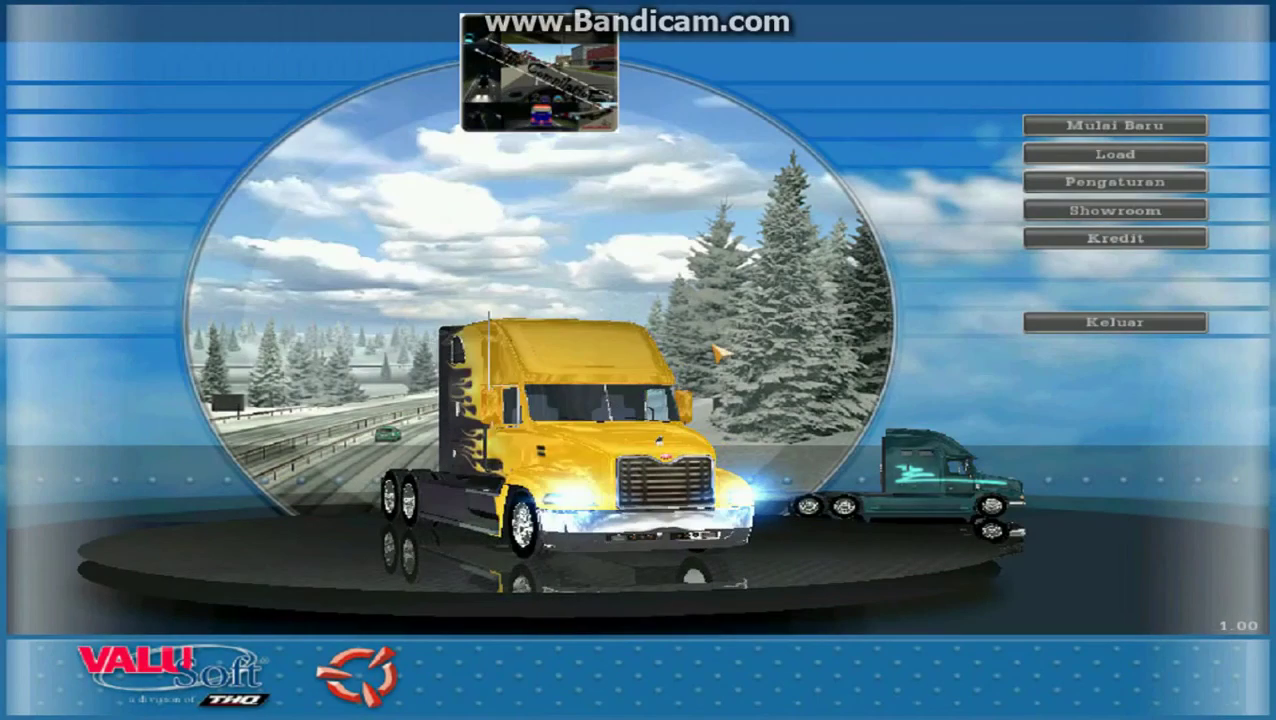
left_click(1080, 222)
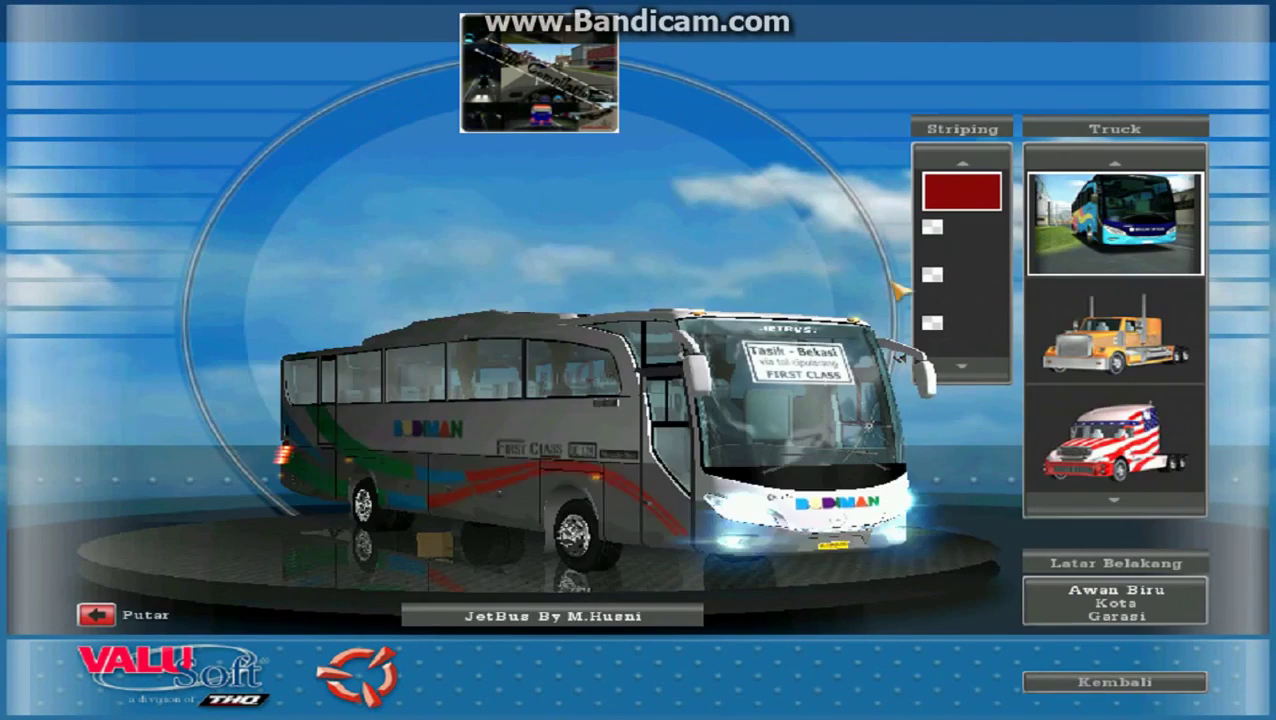